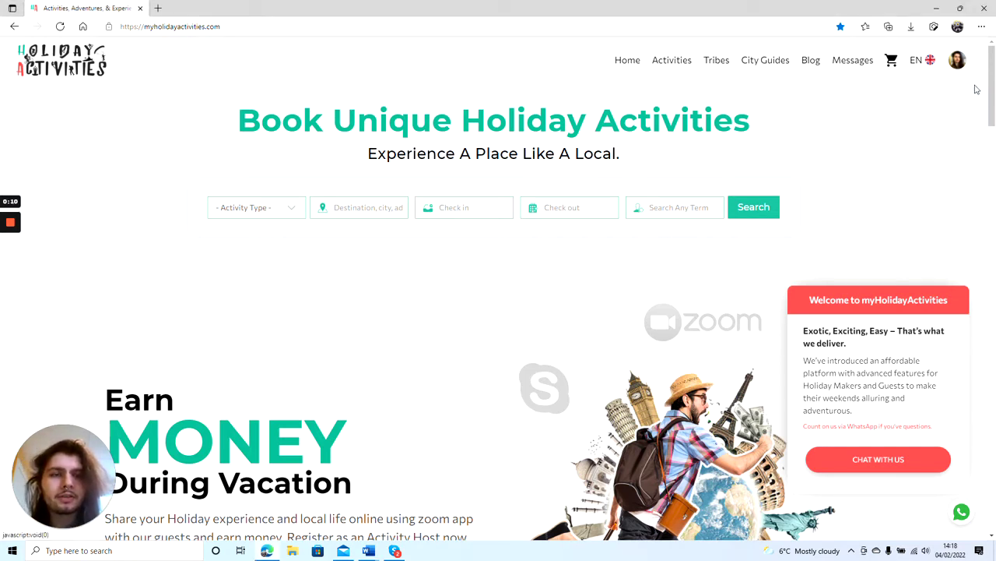
Open the form for publishing an online activity from the account options.
left_click(961, 64)
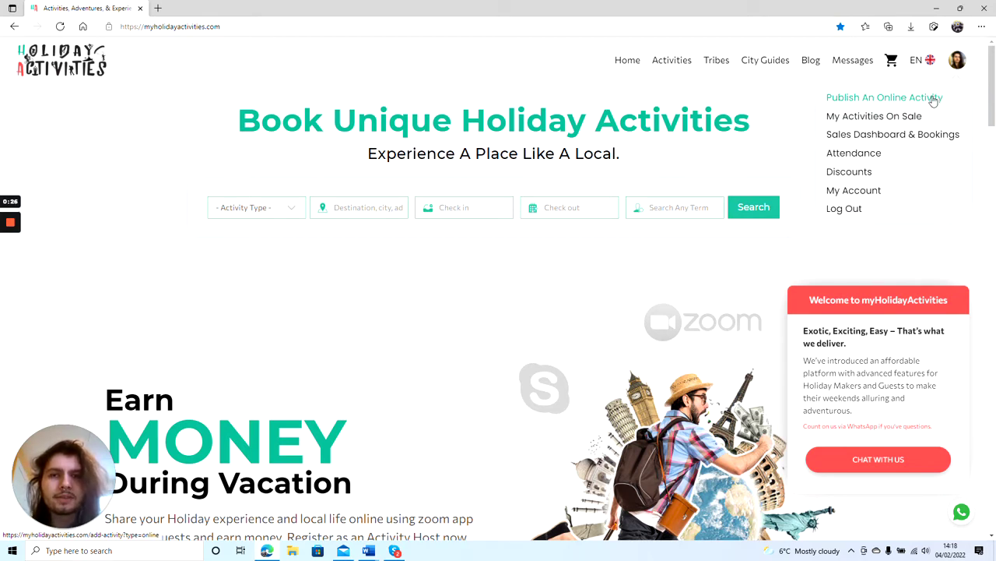
left_click(894, 103)
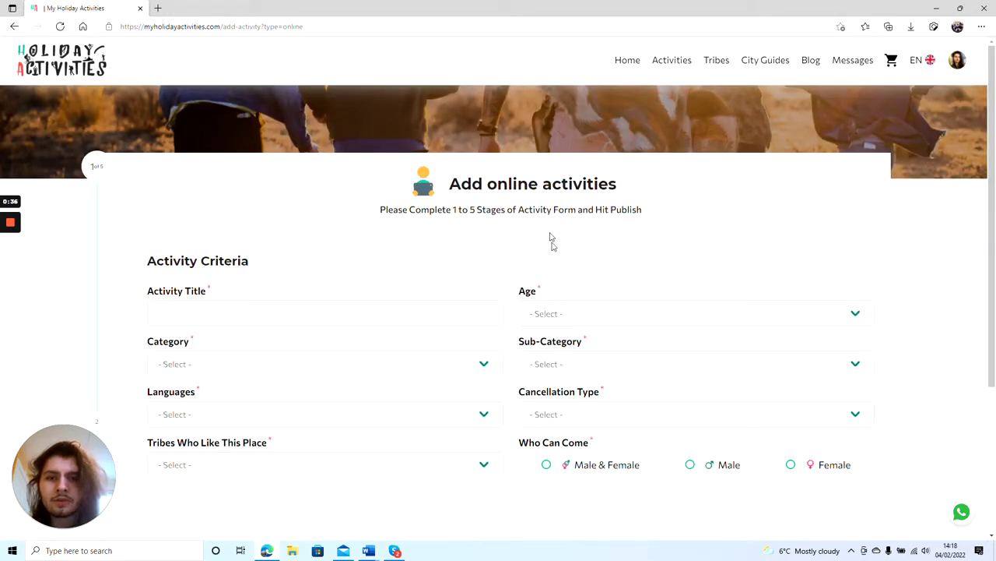
scroll(549, 234, "down", 1)
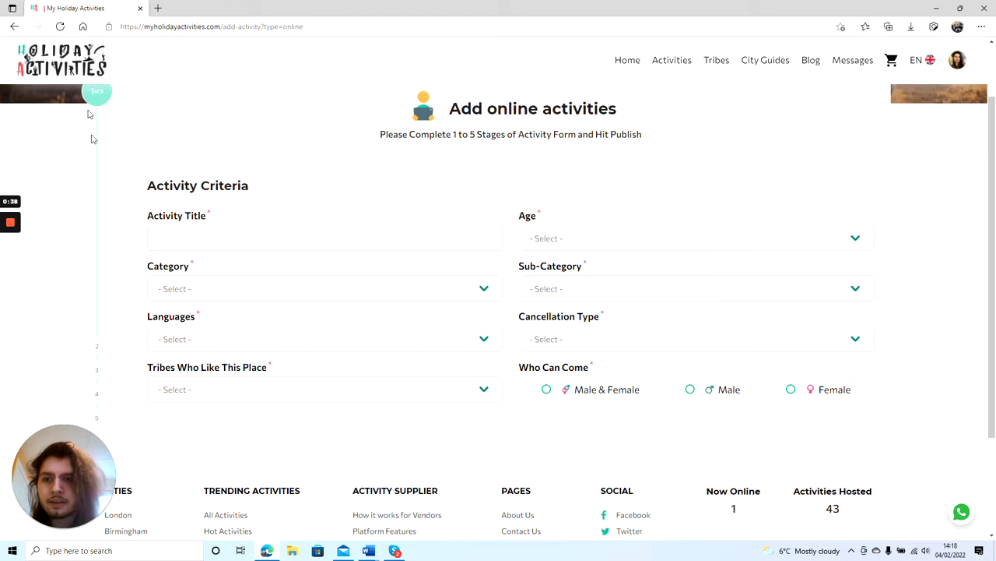
scroll(143, 285, "up", 1)
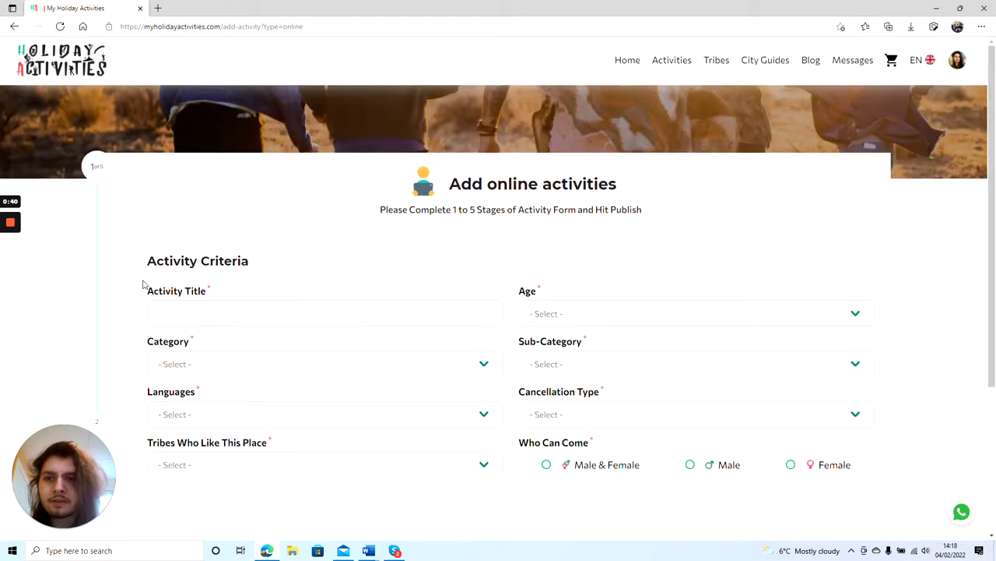
Set the activity's age group to Adult (18+) in the Activity Criteria section.
scroll(148, 282, "down", 1)
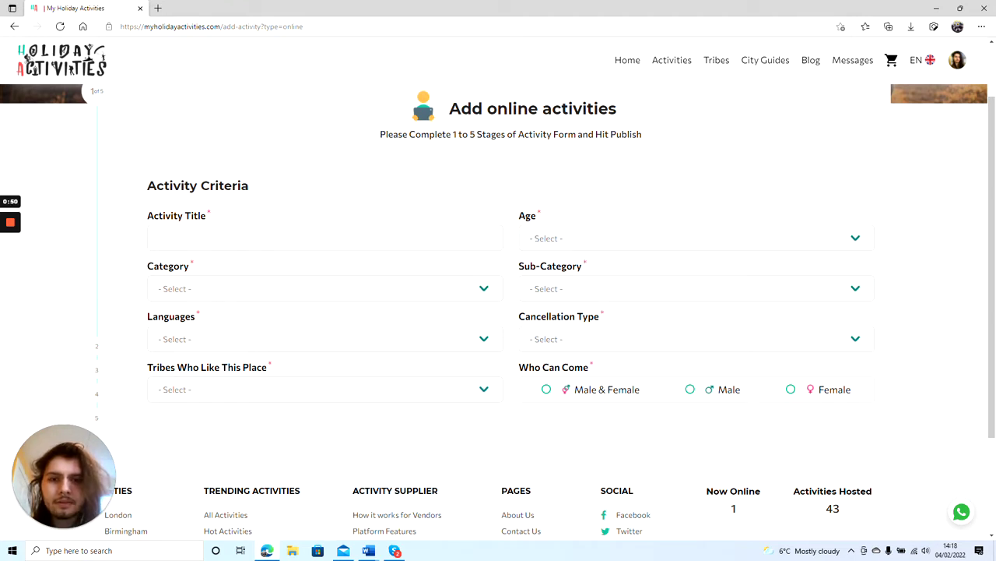
left_click(616, 238)
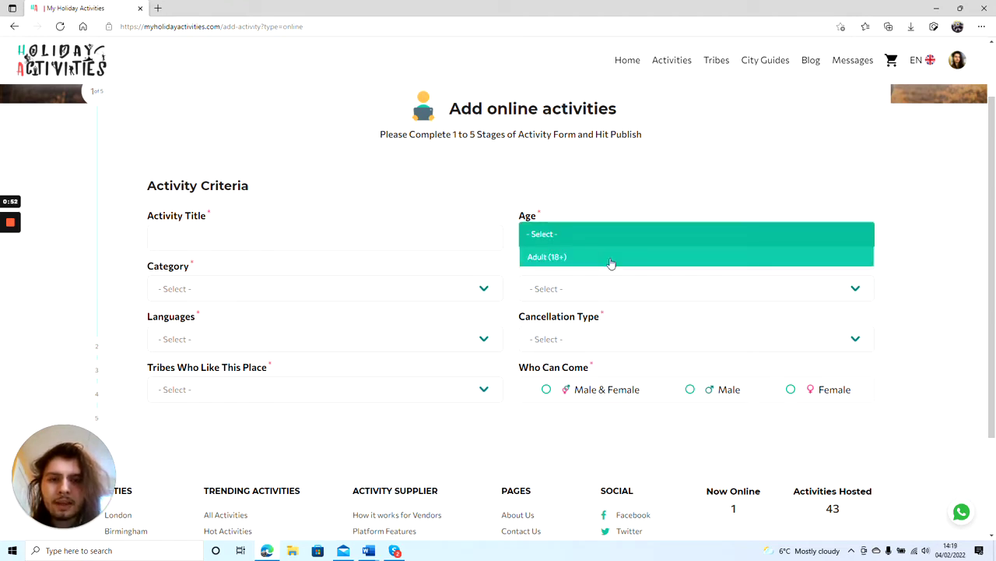
left_click(612, 259)
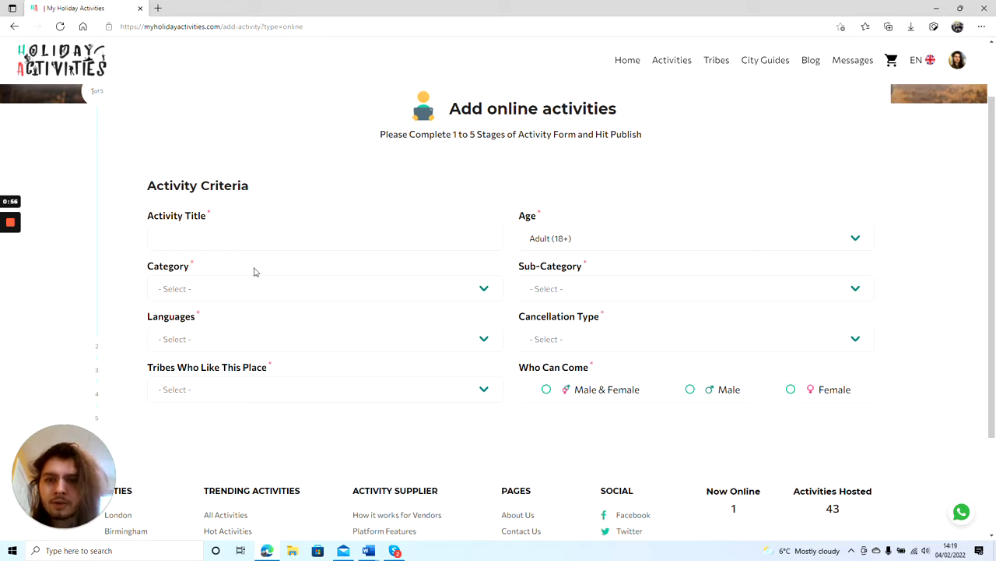
Look through the available activity categories without choosing one.
left_click(304, 289)
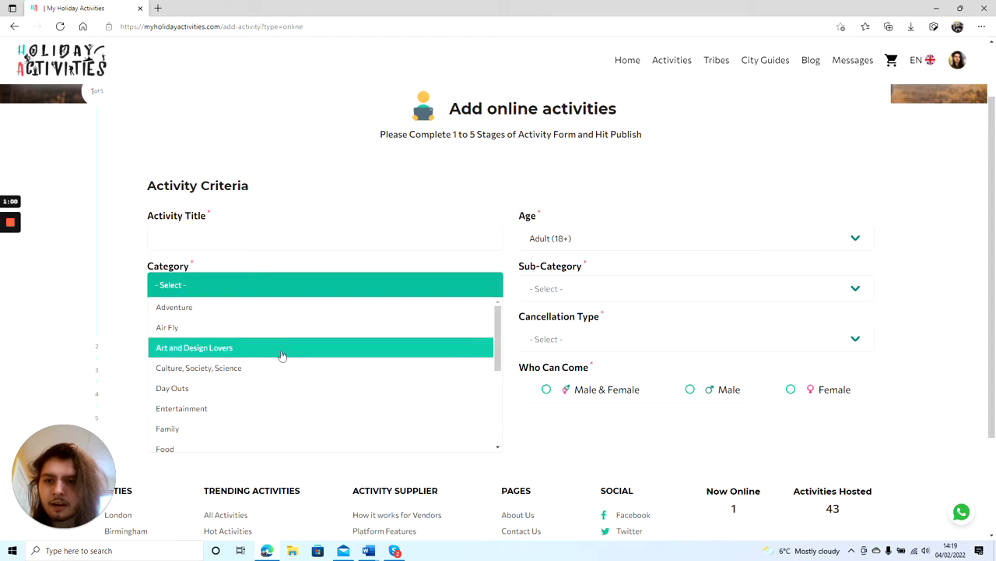
scroll(282, 354, "down", 2)
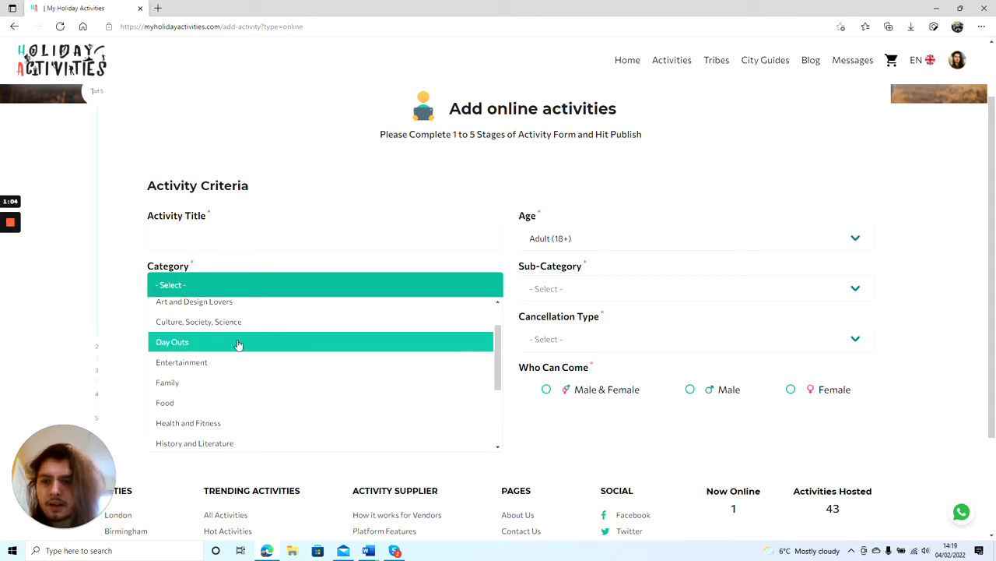
scroll(265, 370, "down", 4)
scroll(310, 389, "up", 5)
scroll(306, 375, "up", 2)
left_click(340, 266)
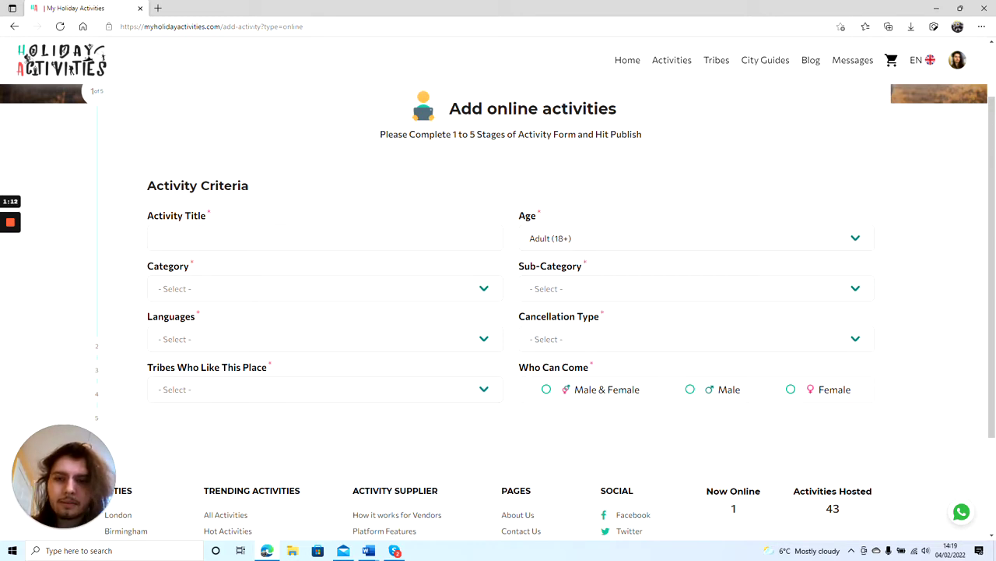
Review the choices offered for Languages and Cancellation Type without selecting any.
left_click(309, 333)
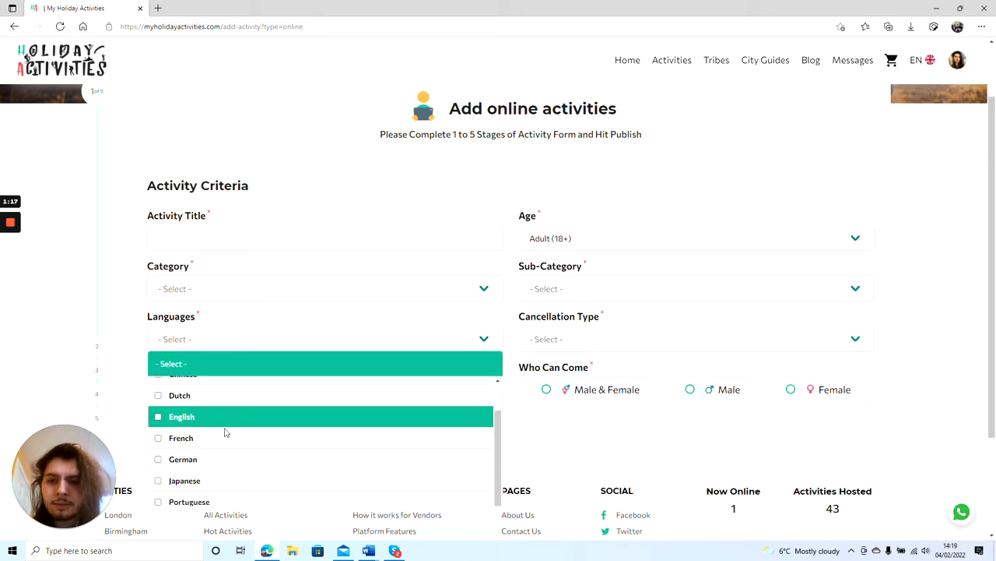
scroll(234, 420, "up", 2)
left_click(285, 338)
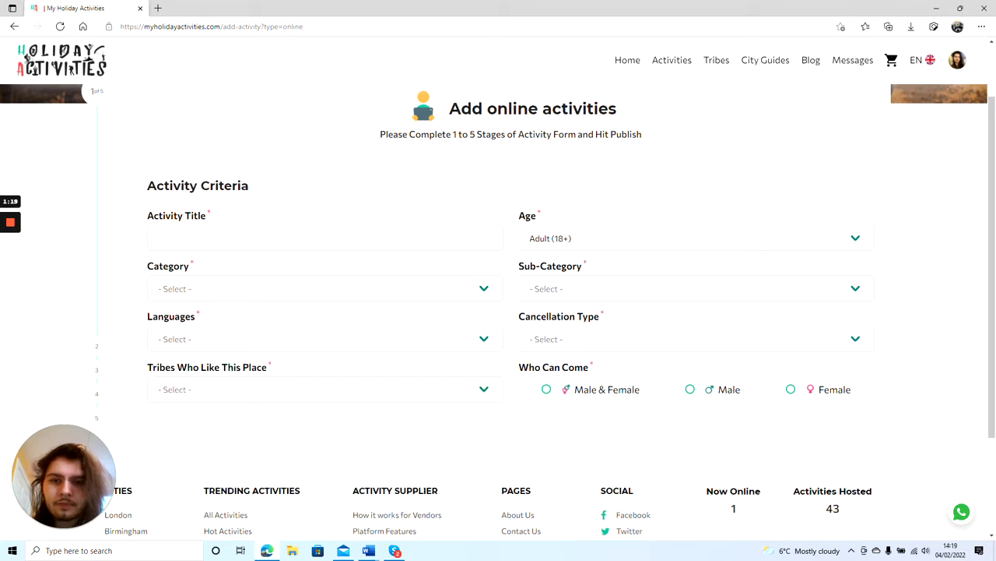
left_click(570, 338)
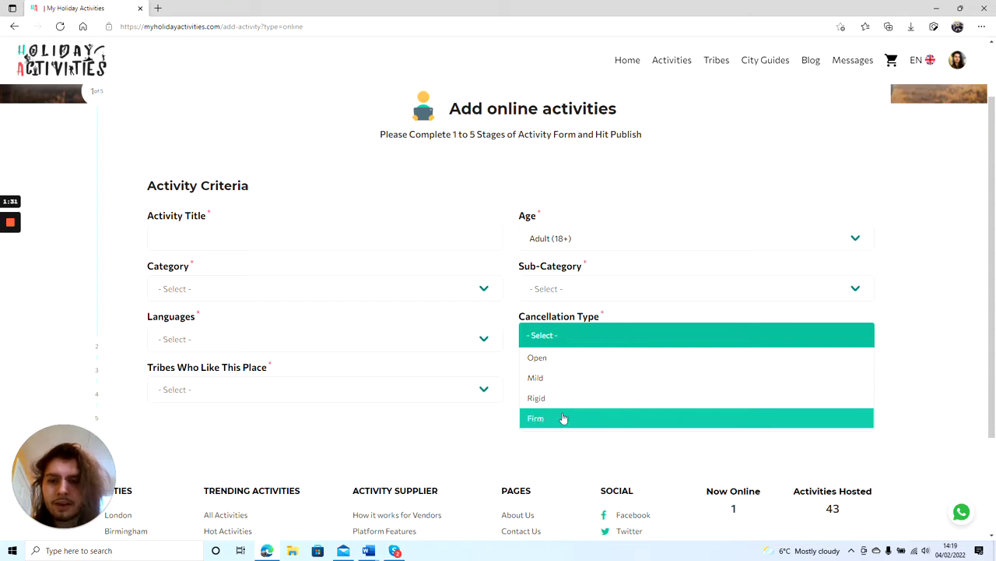
left_click(550, 319)
Look through the options for Tribes Who Like This Place without selecting any.
left_click(393, 387)
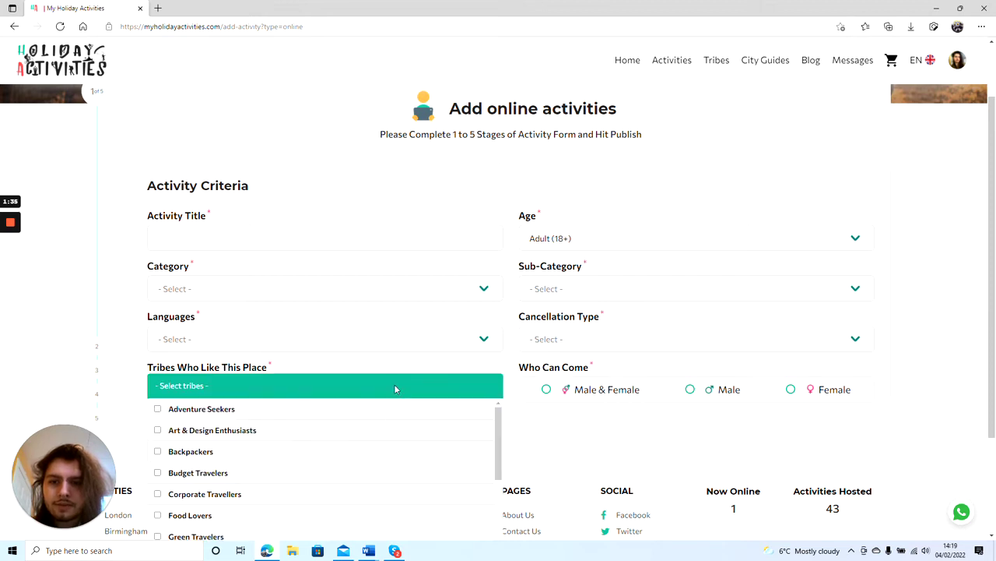
scroll(367, 379, "down", 2)
scroll(367, 381, "up", 3)
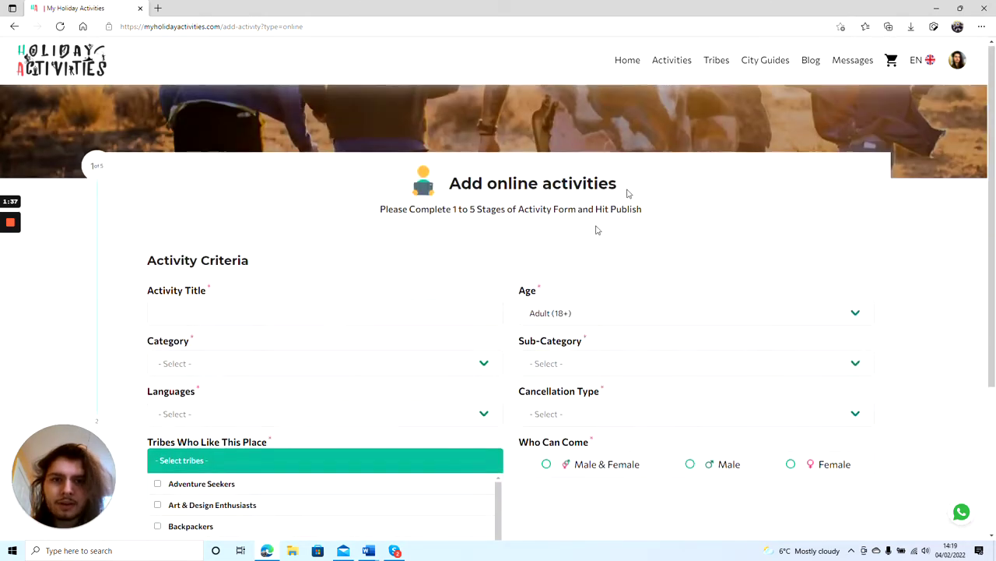
scroll(438, 311, "down", 3)
scroll(410, 327, "down", 3)
scroll(397, 339, "down", 3)
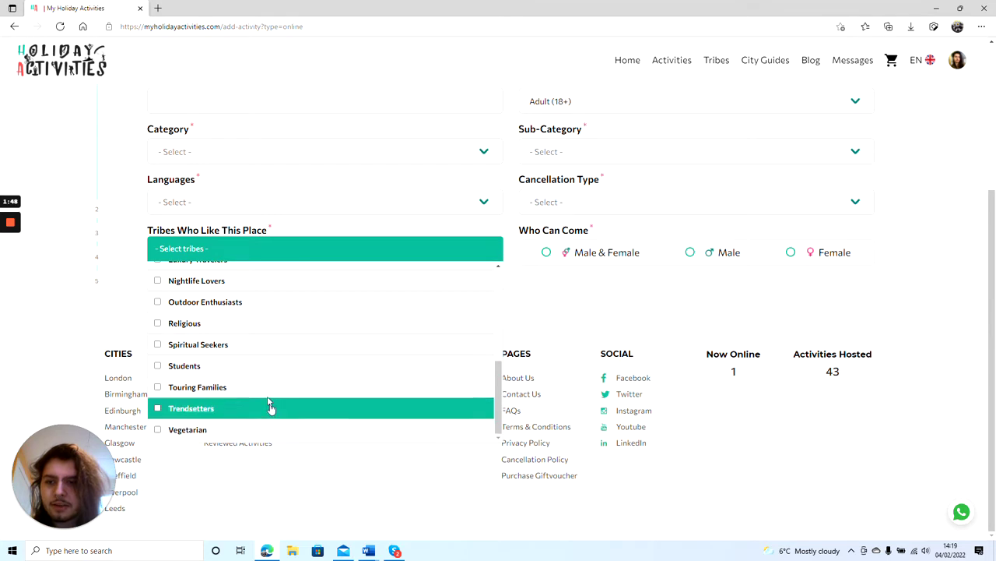
scroll(350, 362, "up", 1)
scroll(347, 359, "up", 1)
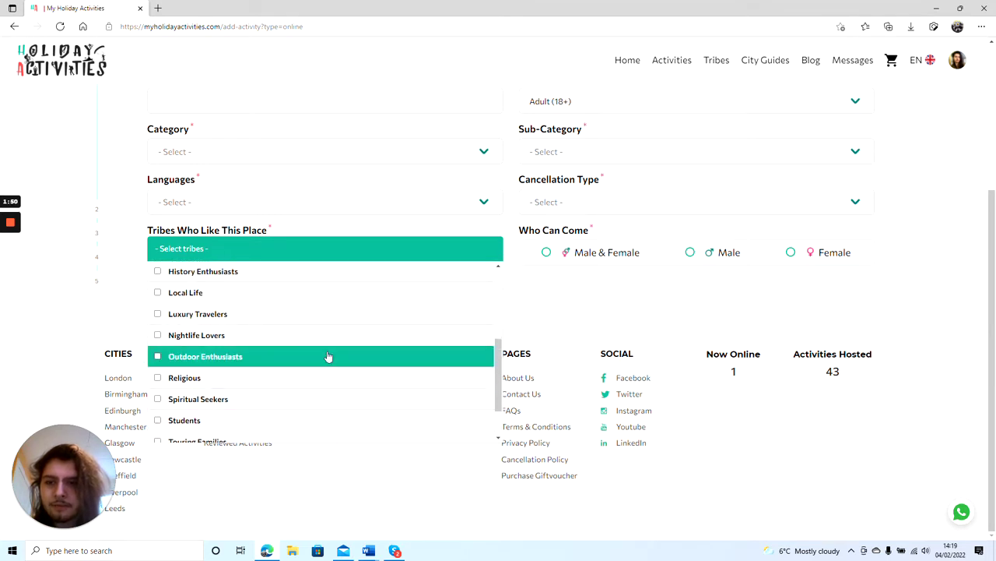
scroll(342, 344, "up", 2)
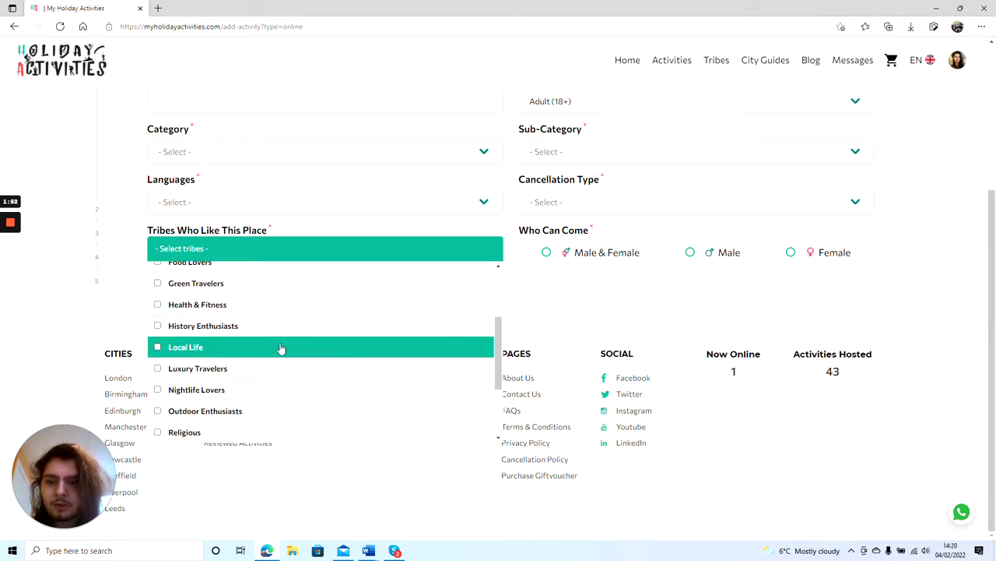
left_click(428, 245)
Review the Who Can Come choices, the Activity Summary fields with images, YouTube URLs, safety certification and age policy, and the Activity facilities section.
scroll(572, 317, "up", 1)
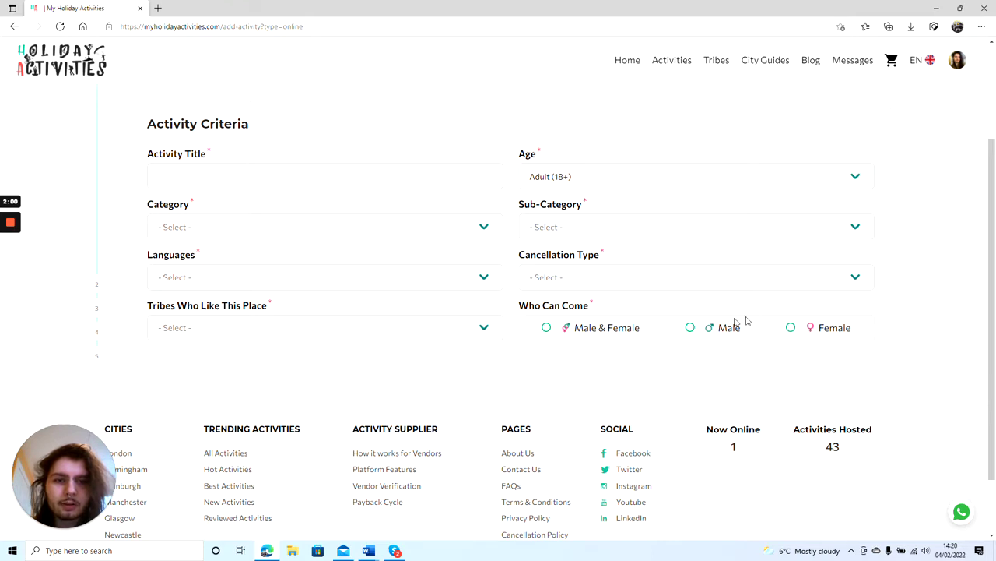
scroll(651, 341, "up", 1)
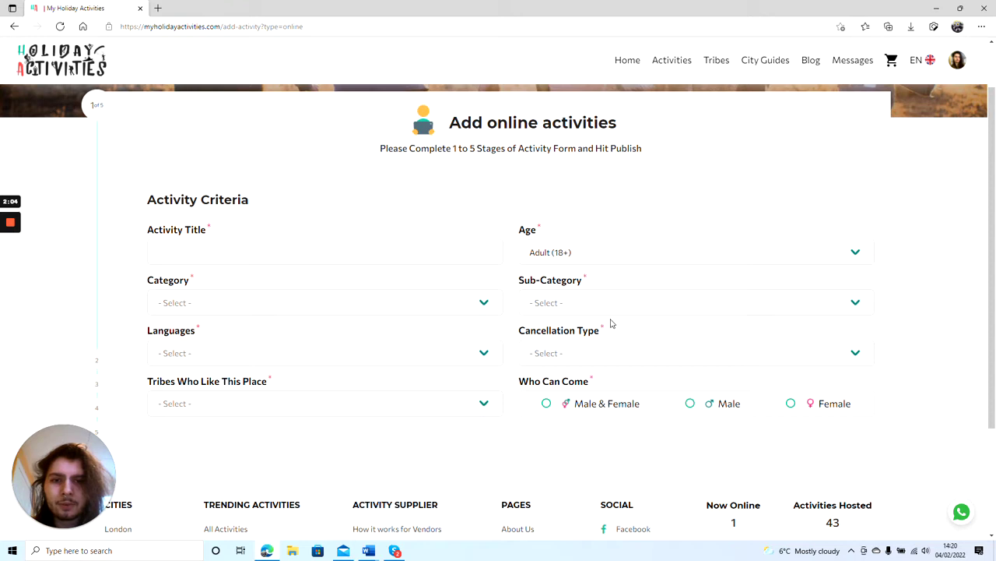
scroll(239, 292, "down", 5)
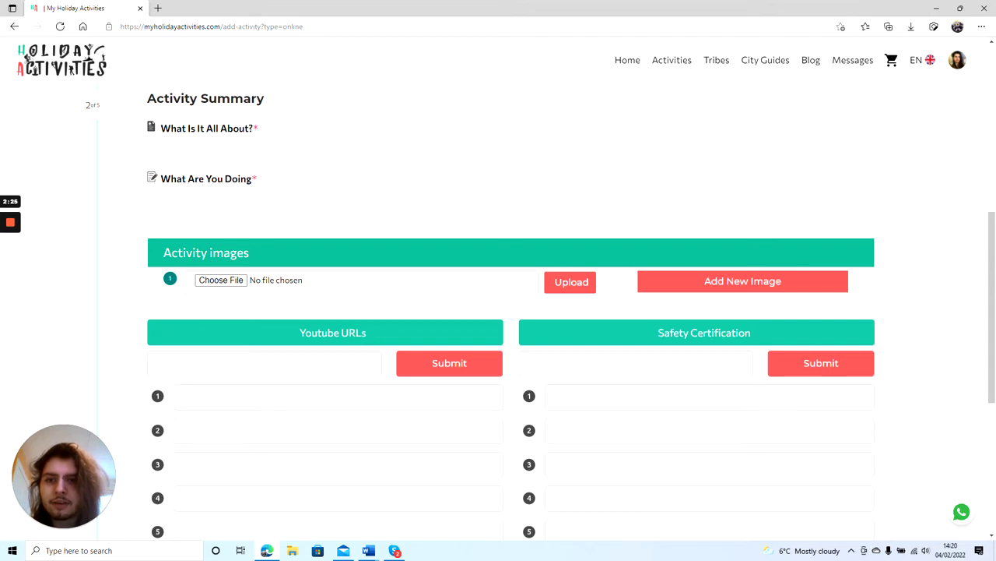
scroll(469, 206, "down", 1)
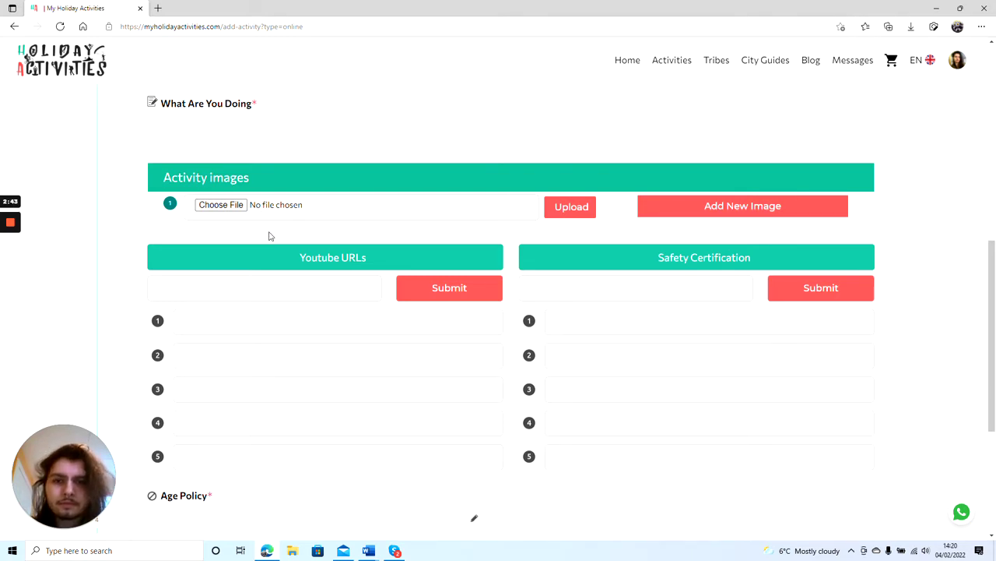
scroll(270, 236, "down", 1)
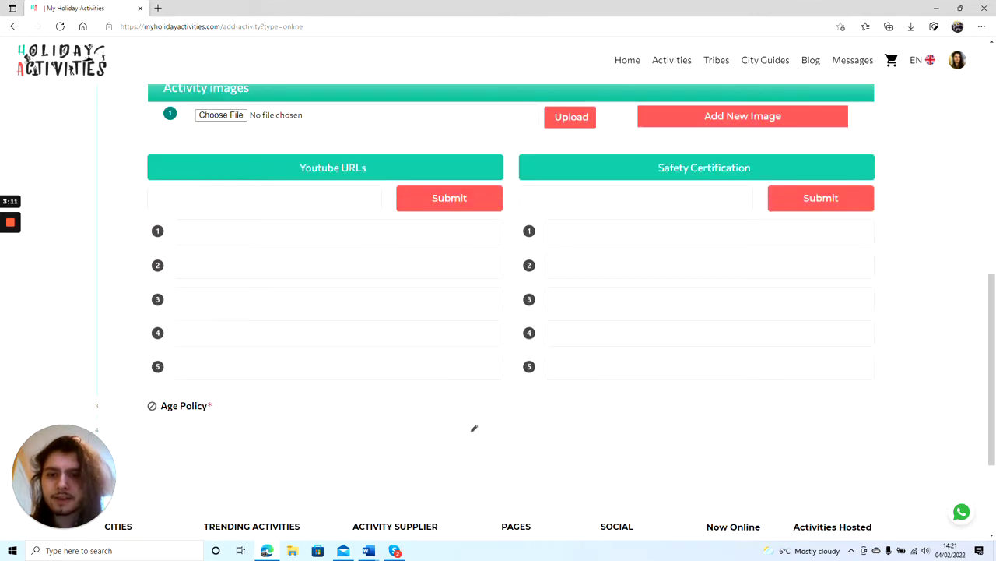
scroll(567, 316, "up", 10)
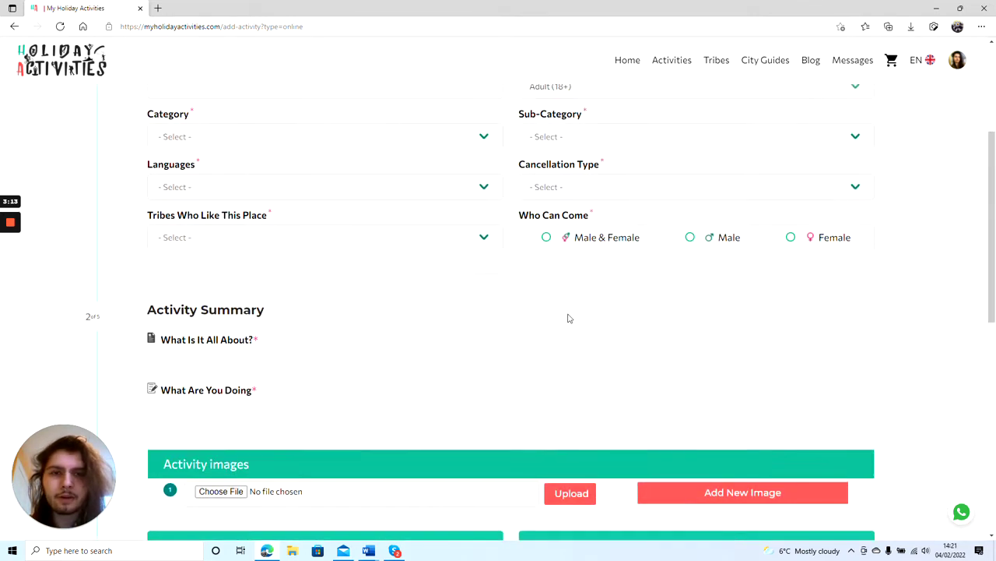
scroll(100, 332, "down", 10)
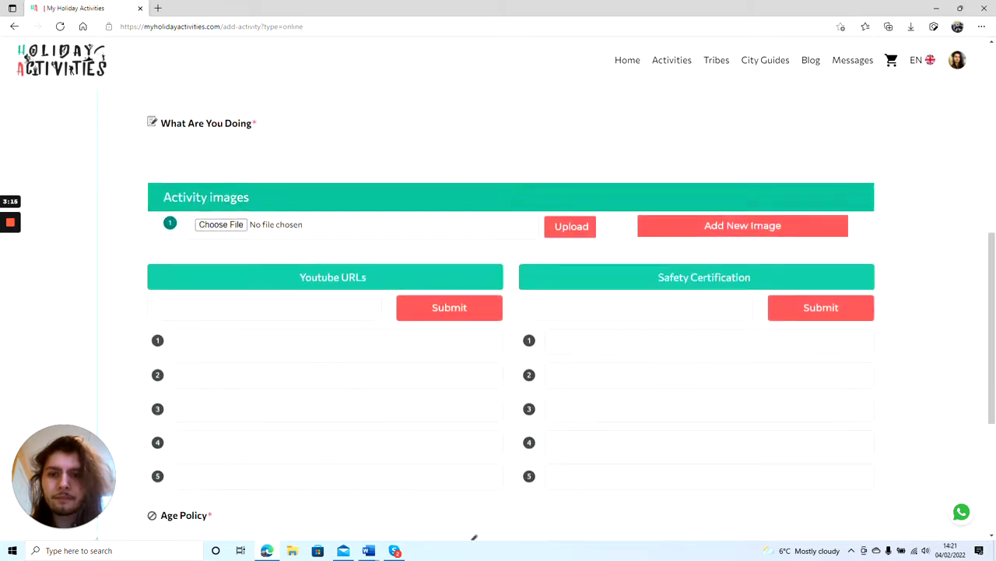
scroll(525, 356, "up", 10)
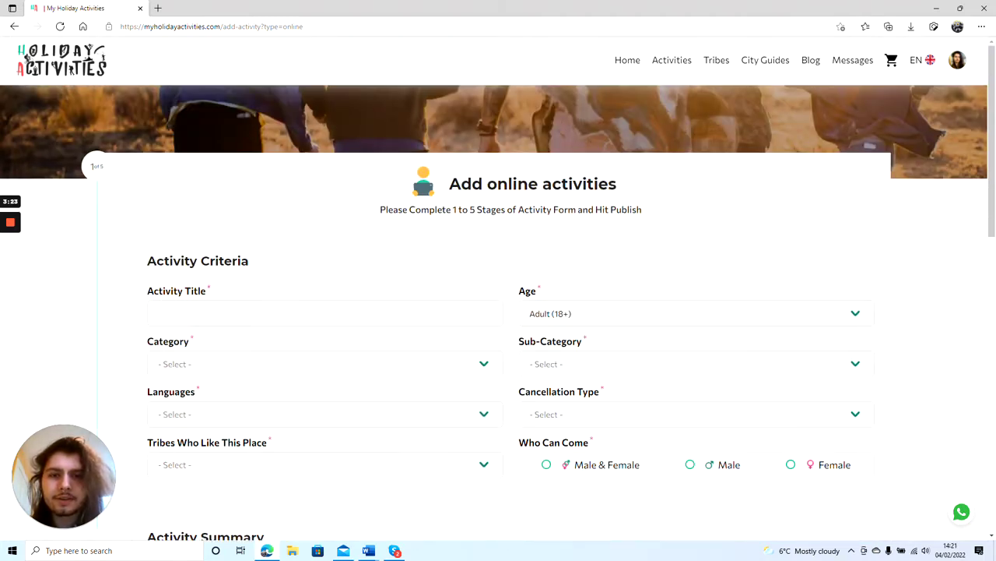
scroll(334, 396, "down", 10)
scroll(335, 395, "down", 1)
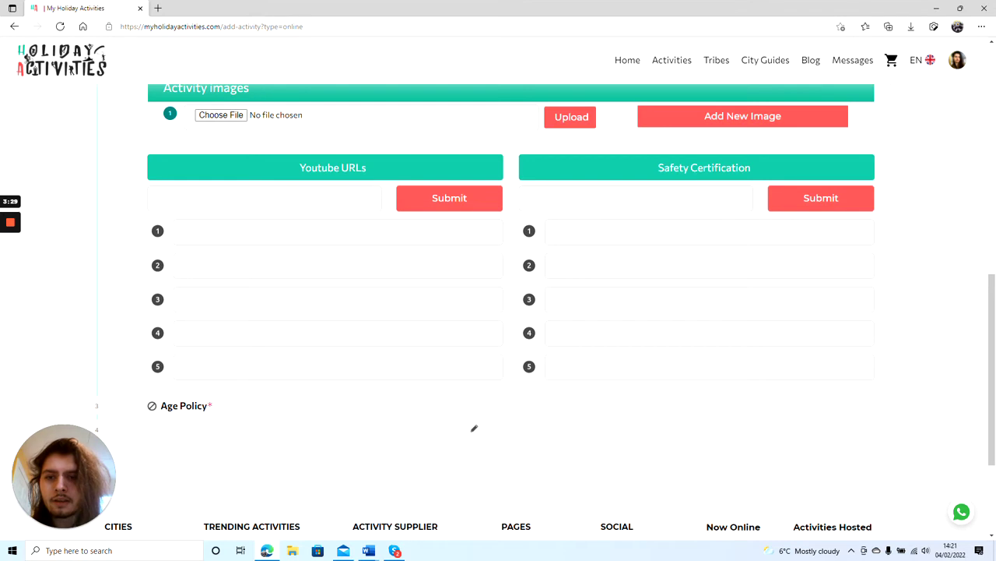
scroll(258, 400, "down", 1)
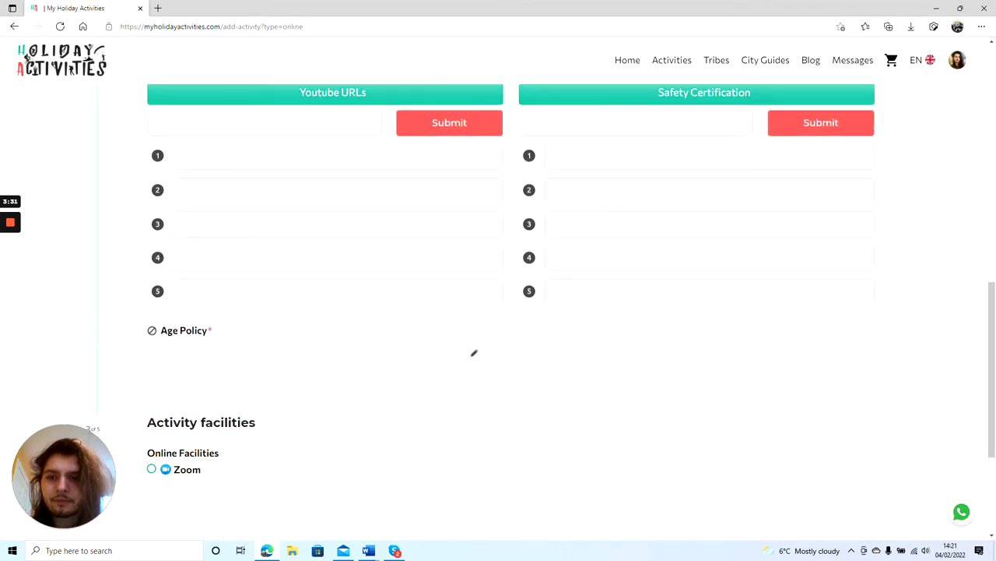
scroll(137, 343, "down", 1)
scroll(342, 312, "down", 2)
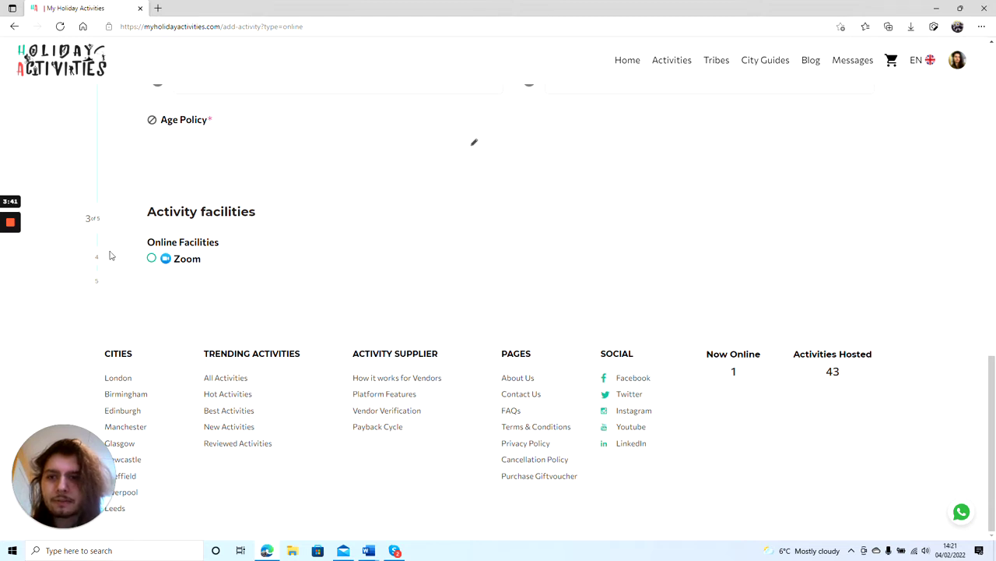
Set both Places Available and Activity Batch Strength to 5 for Batch 1 in the Activity Schedule.
scroll(233, 293, "down", 3)
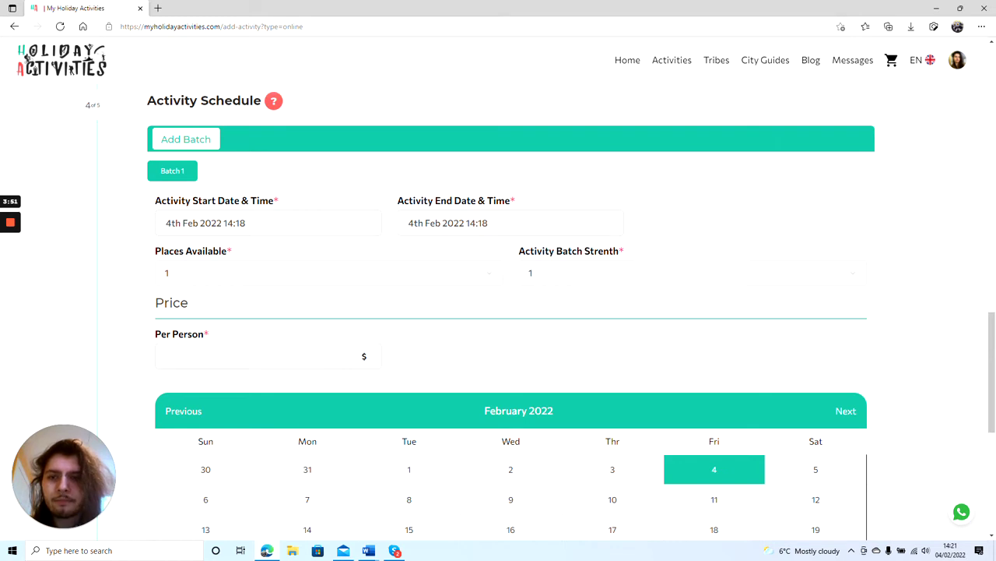
scroll(511, 311, "down", 1)
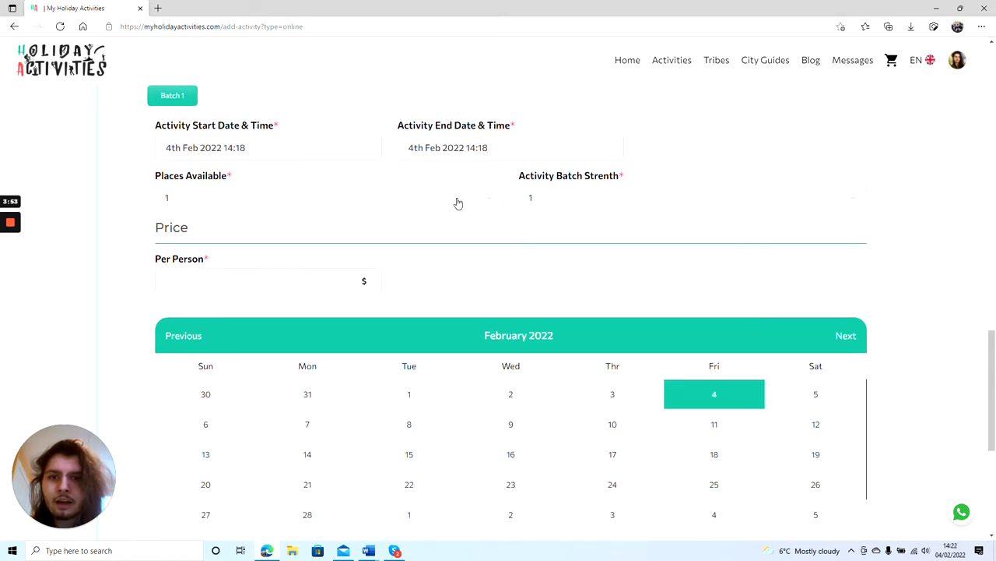
left_click(400, 204)
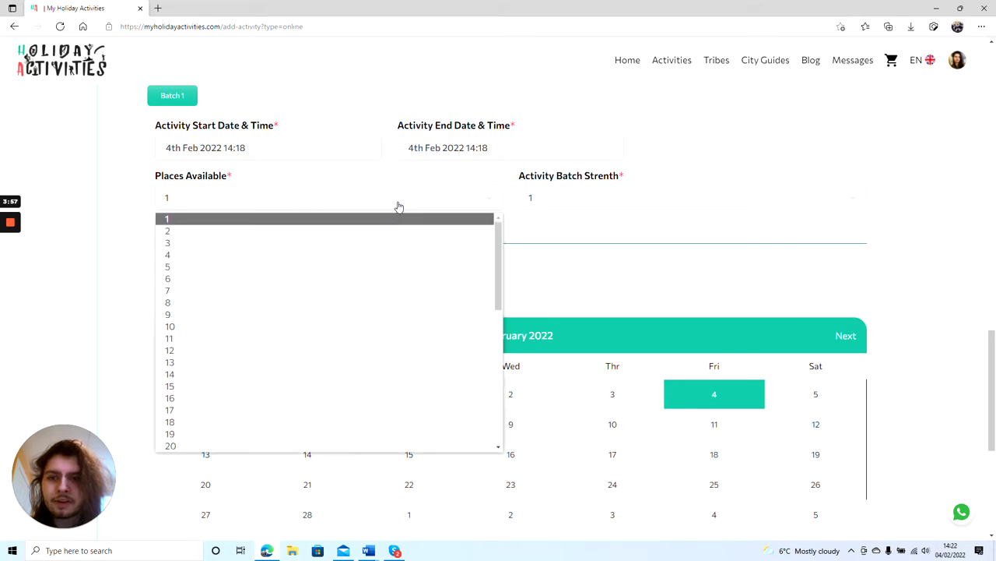
left_click(314, 267)
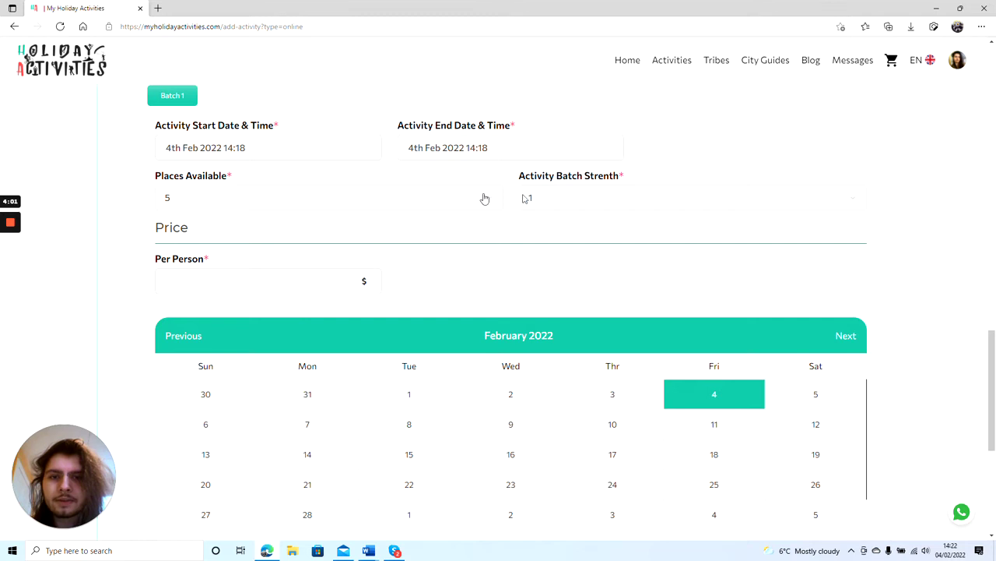
left_click(596, 204)
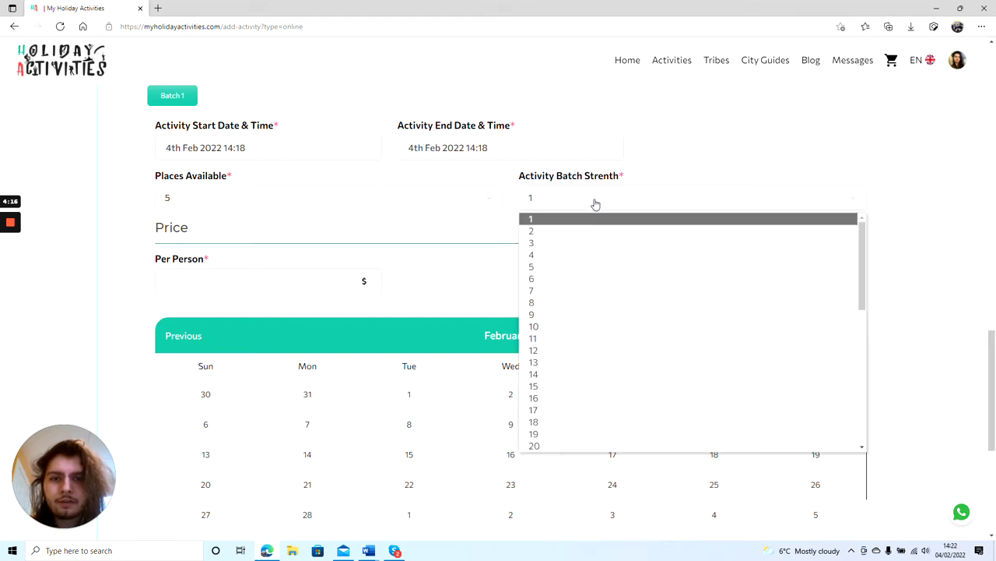
left_click(564, 269)
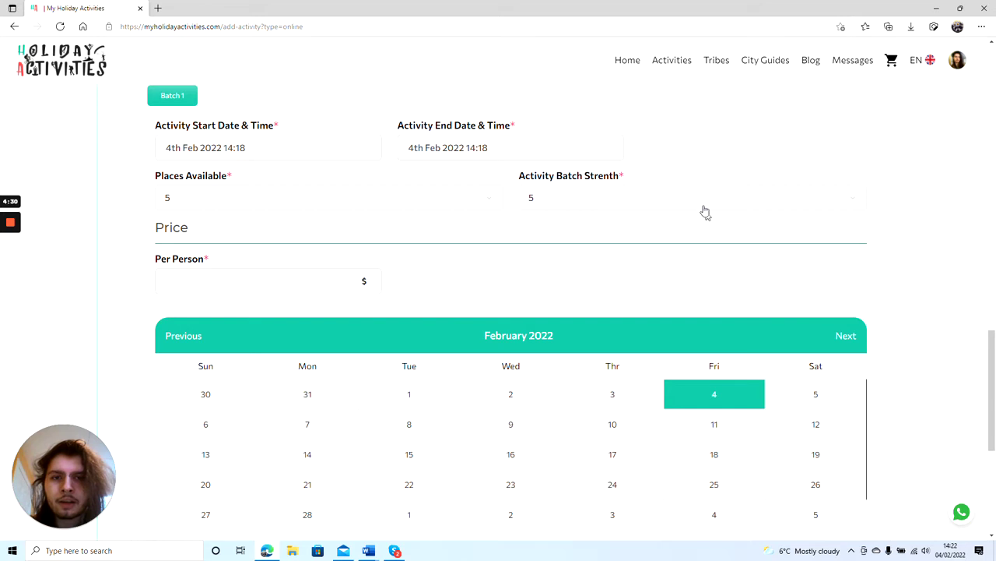
Try per-person prices of 10 and 50 for Batch 1, clearing the price field each time.
scroll(385, 261, "down", 1)
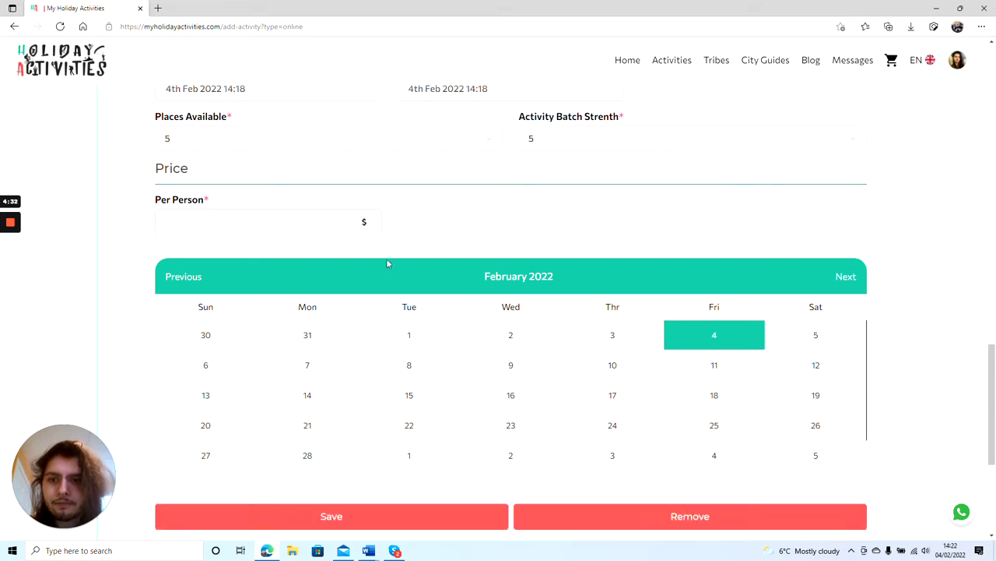
scroll(370, 246, "down", 1)
scroll(363, 225, "up", 1)
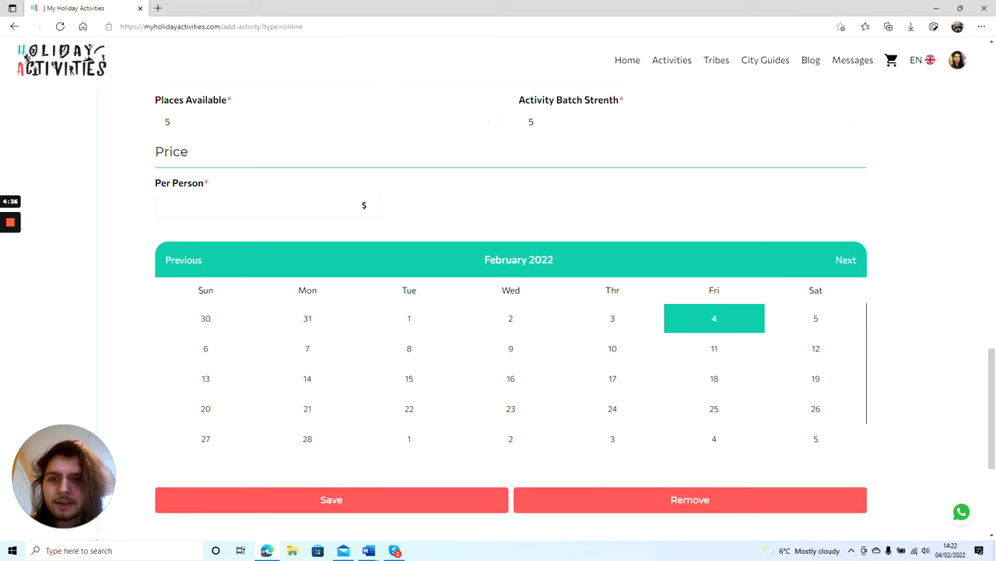
left_click(257, 205)
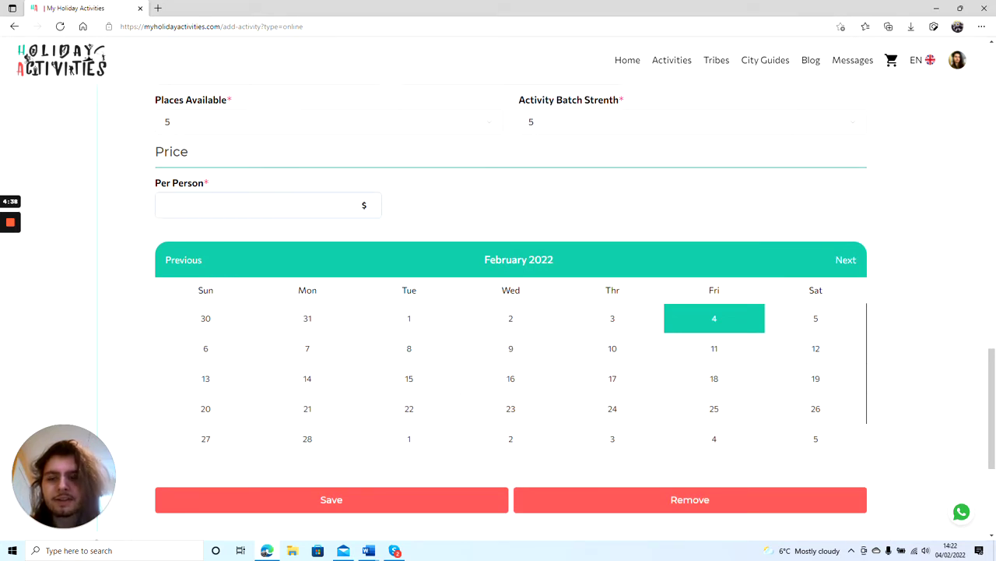
type("10")
key("BackSpace")
key("BackSpace")
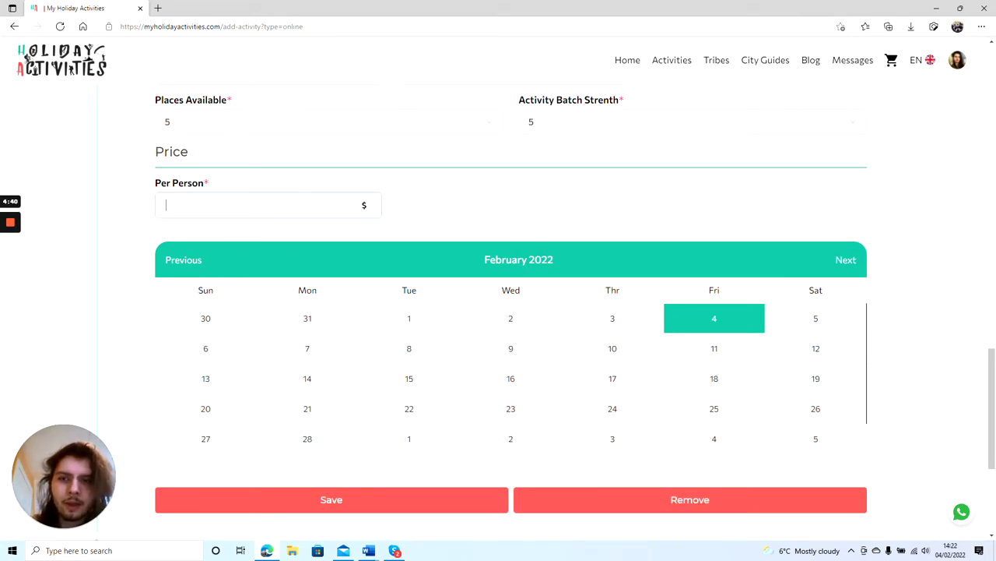
type("2")
key("BackSpace")
type("50")
key("BackSpace")
key("BackSpace")
Review the schedule calendar, the batch saving options, and the Additional information and Terms and Conditions sections of the form.
scroll(510, 311, "down", 1)
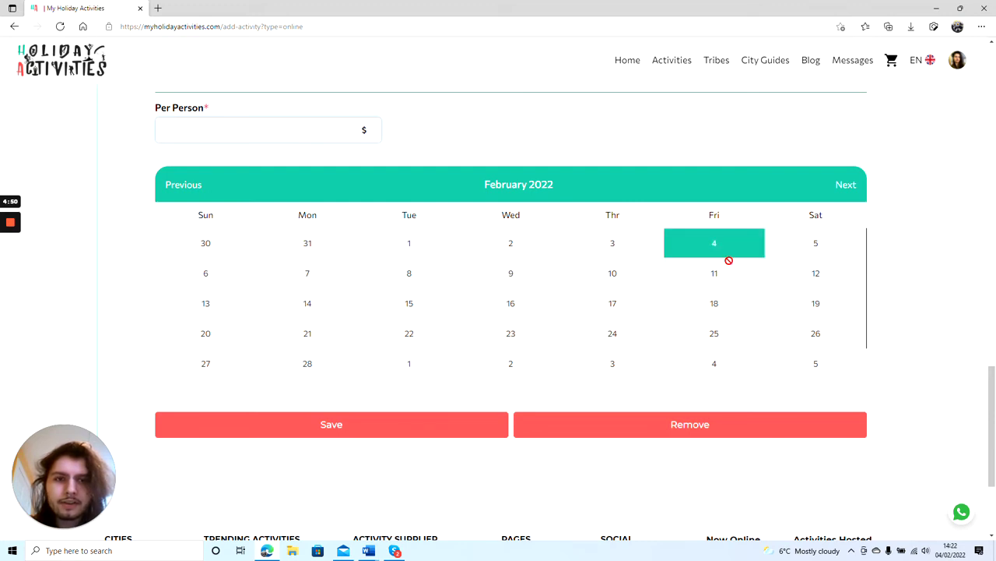
scroll(604, 272, "up", 3)
scroll(560, 265, "up", 1)
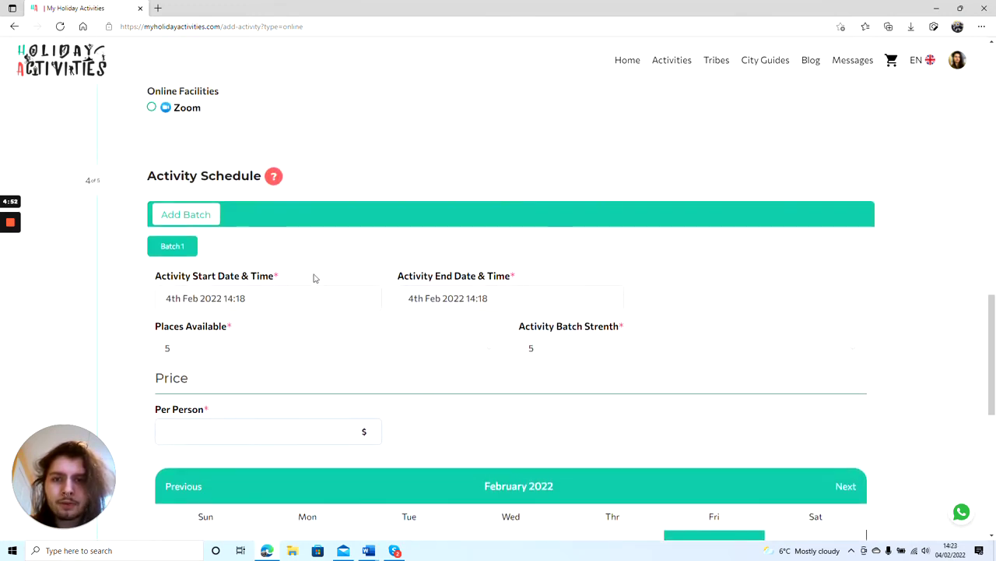
scroll(94, 391, "down", 8)
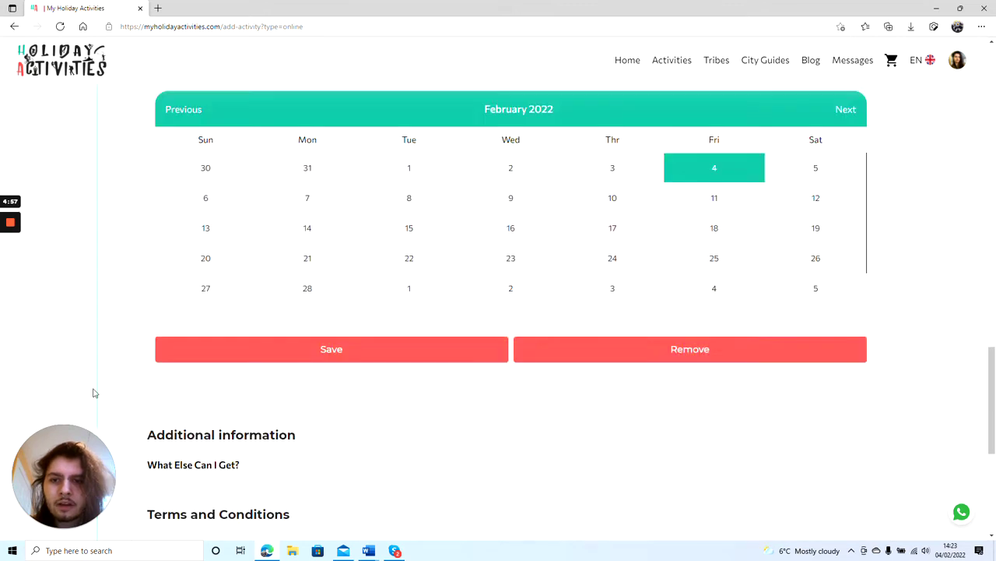
scroll(231, 285, "up", 1)
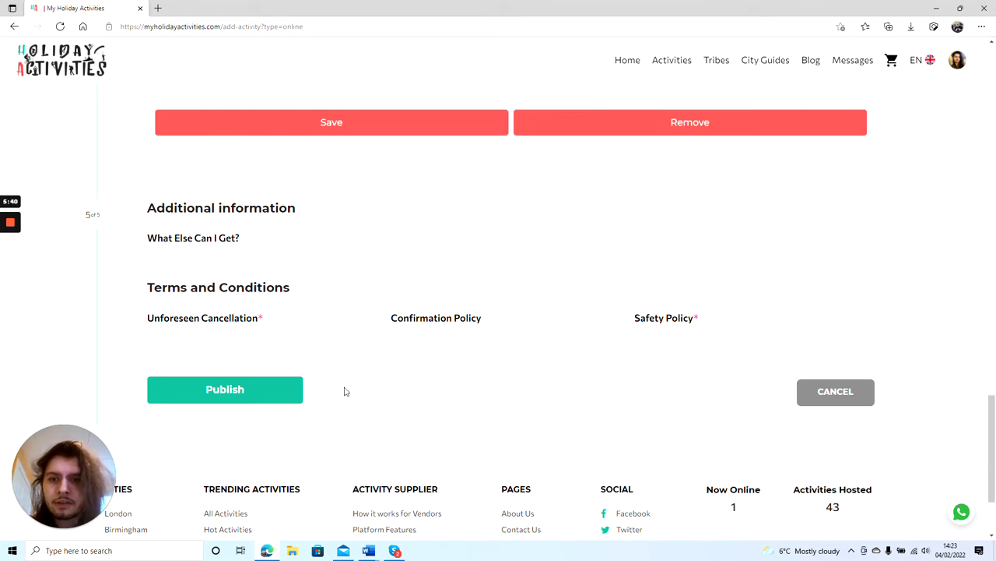
scroll(319, 380, "down", 1)
left_click(291, 322)
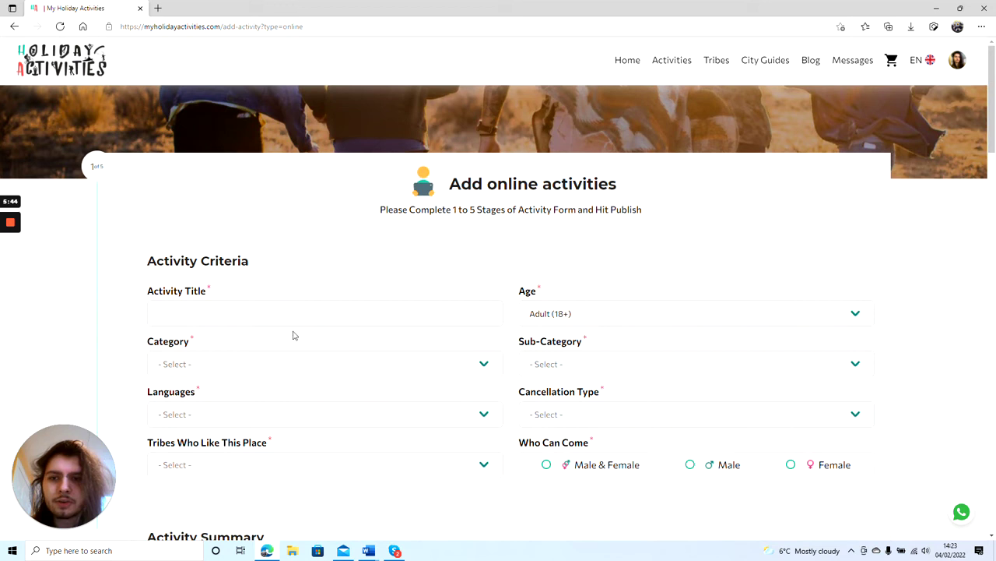
mouse_move(14, 220)
left_click(10, 263)
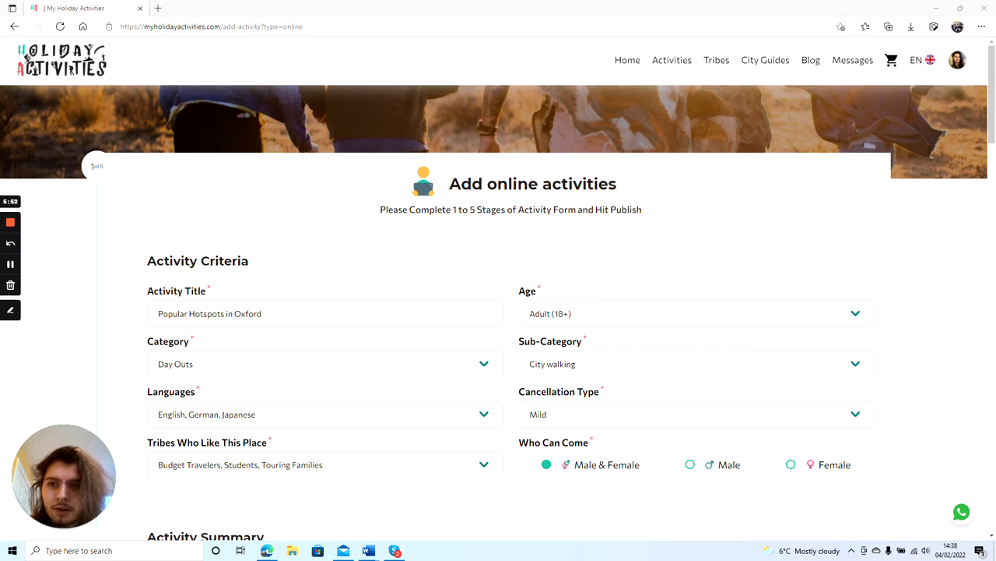
Review the filled-in Activity Criteria and check the Cancellation Type options, keeping Mild selected.
left_click_drag(994, 107, 994, 130)
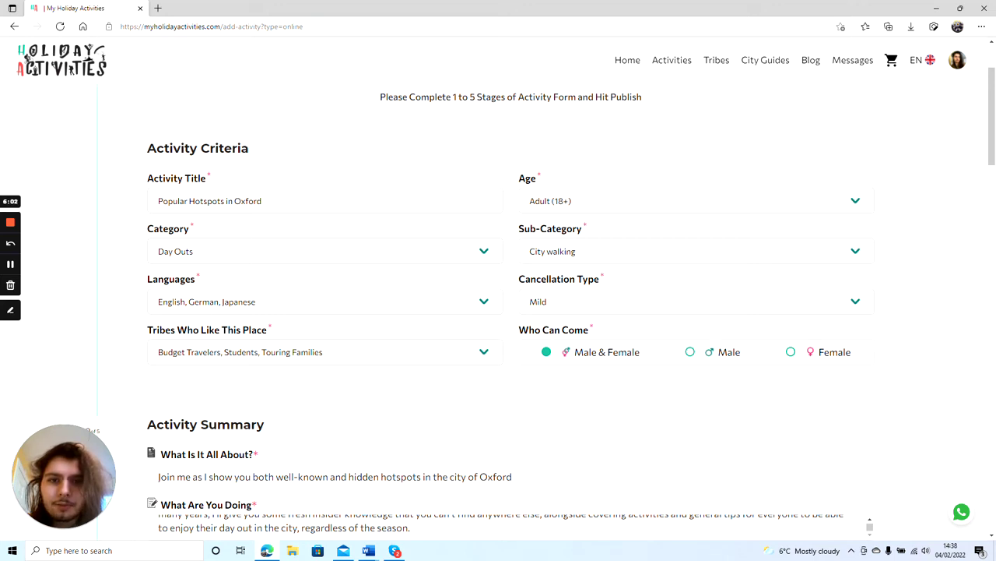
scroll(406, 255, "down", 1)
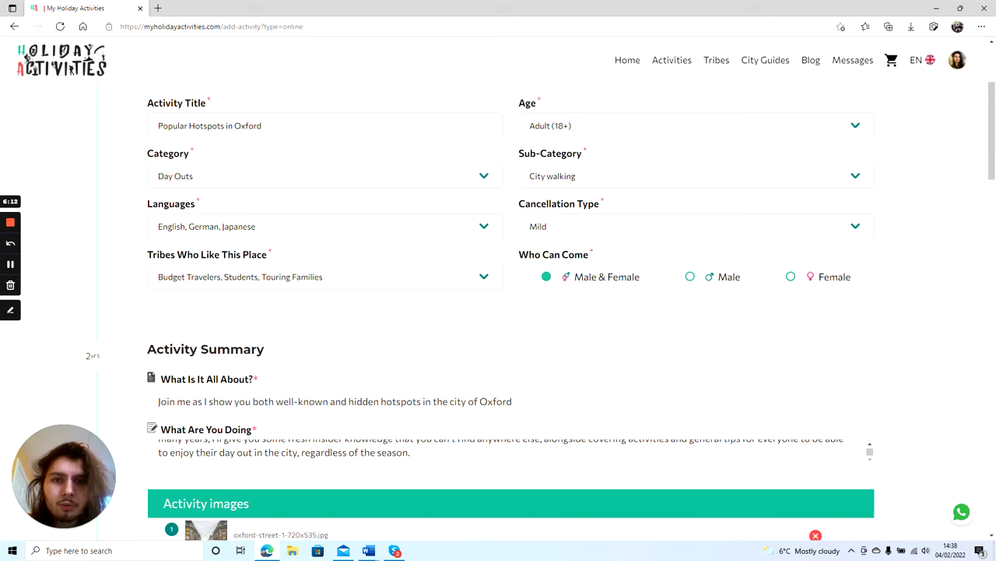
left_click(559, 226)
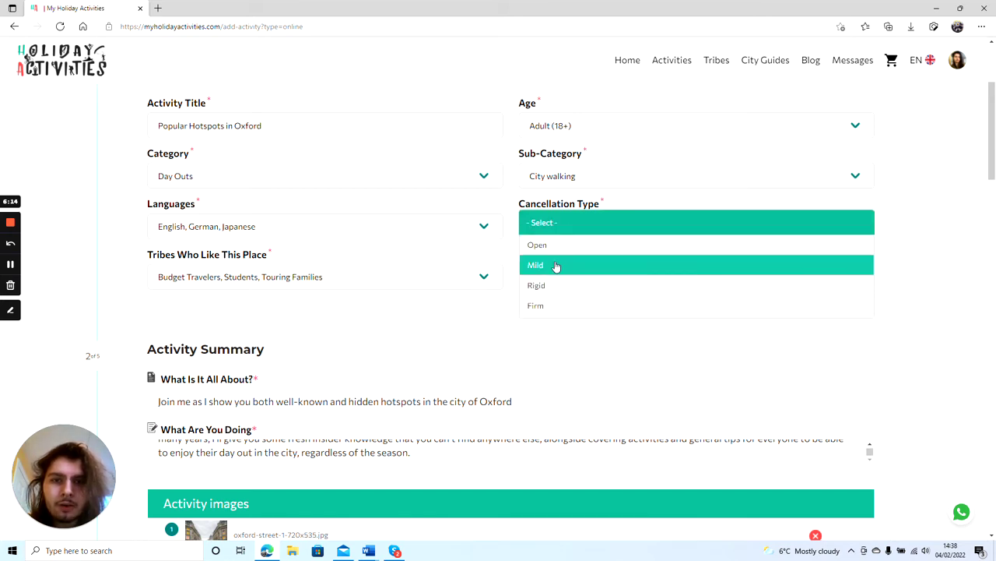
left_click(556, 266)
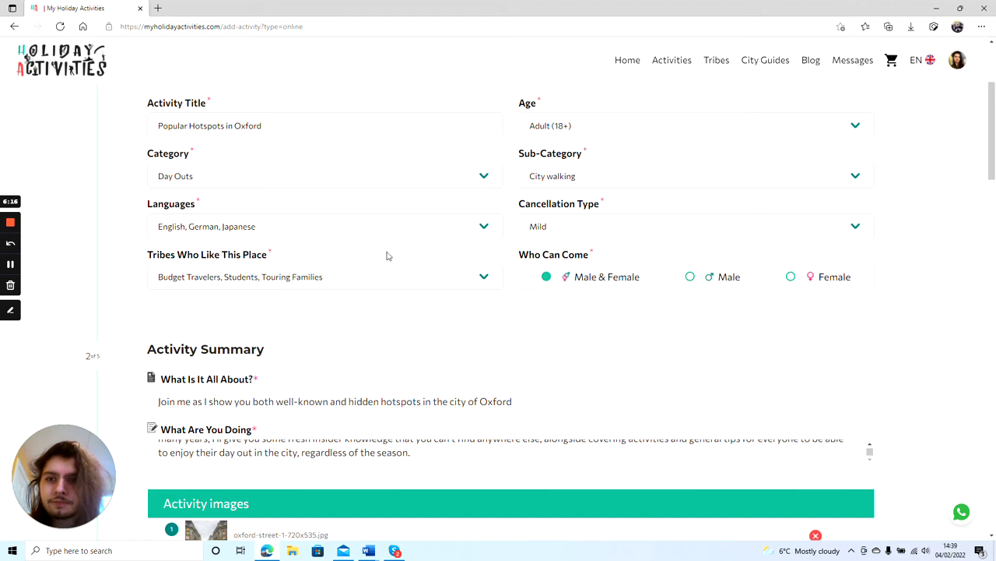
Review the filled-in Activity Summary, activity images, YouTube URLs, safety certification, age policy, Zoom facility and start of the Activity Schedule.
scroll(382, 252, "down", 1)
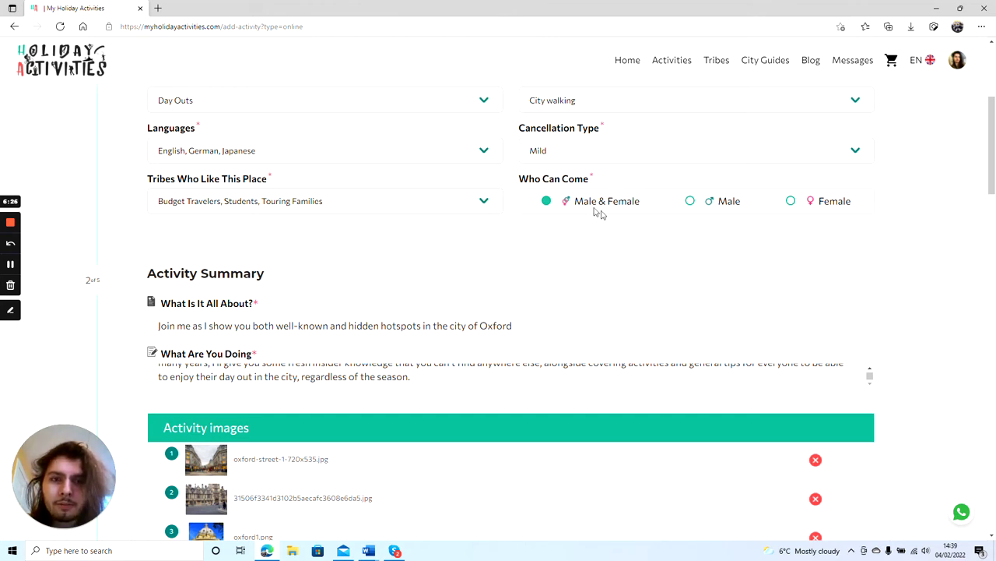
scroll(521, 236, "down", 2)
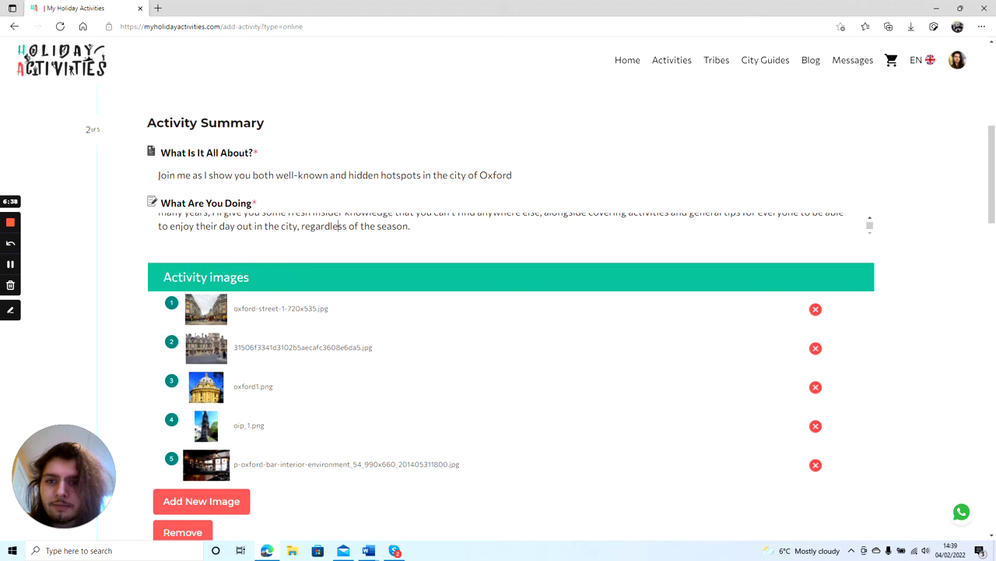
scroll(337, 225, "down", 2)
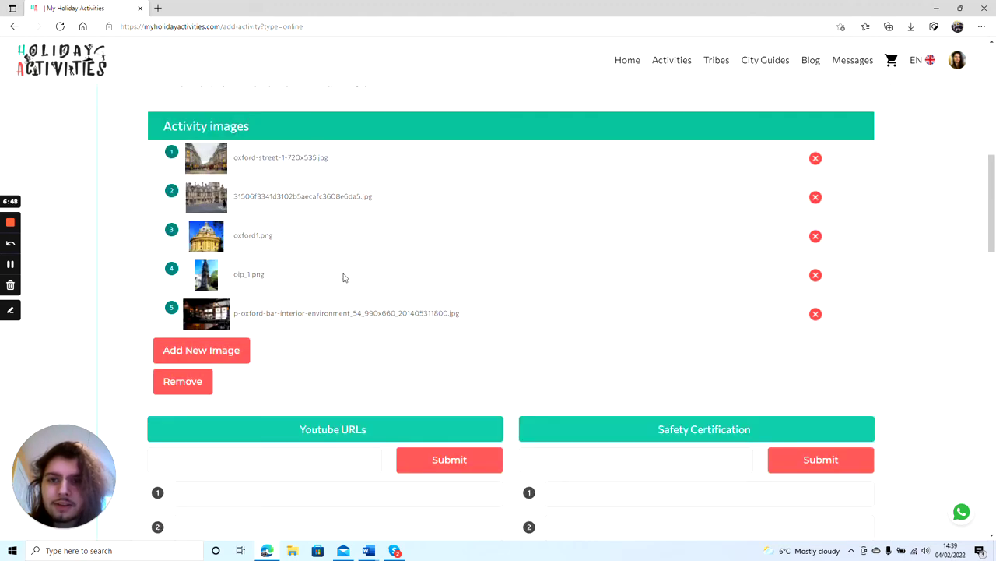
scroll(327, 234, "down", 5)
scroll(327, 234, "up", 2)
scroll(324, 176, "down", 1)
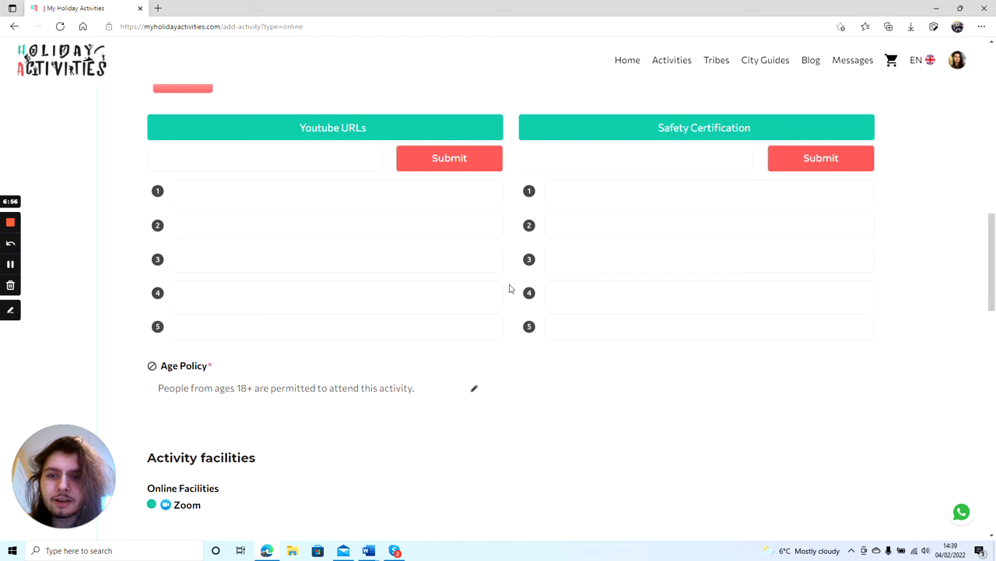
scroll(511, 286, "down", 2)
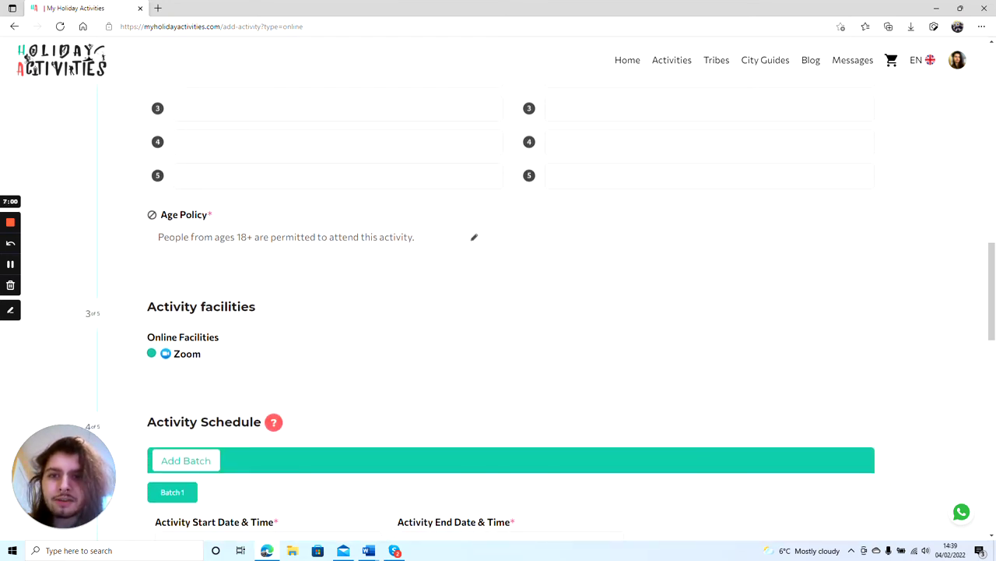
scroll(70, 69, "down", 2)
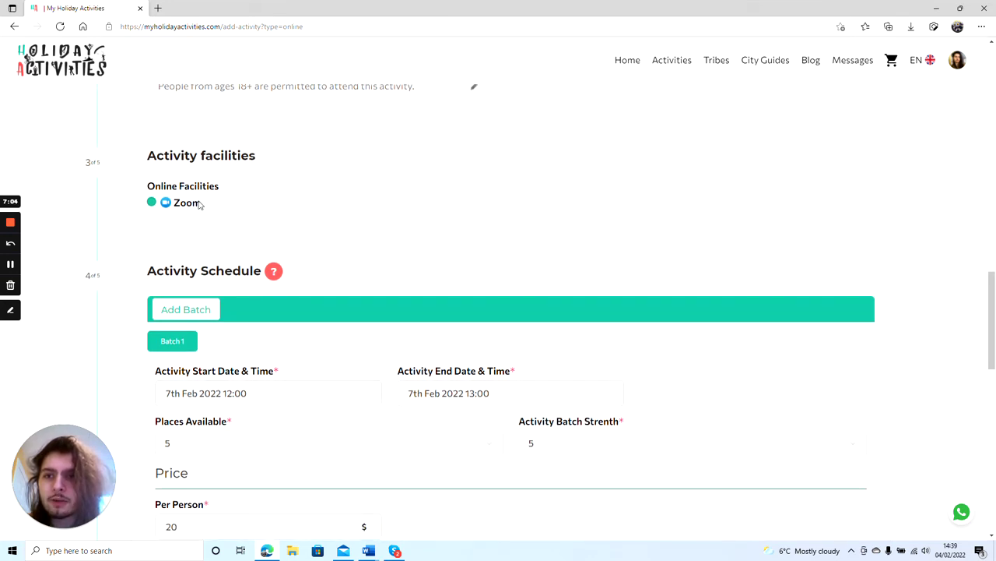
scroll(296, 208, "down", 2)
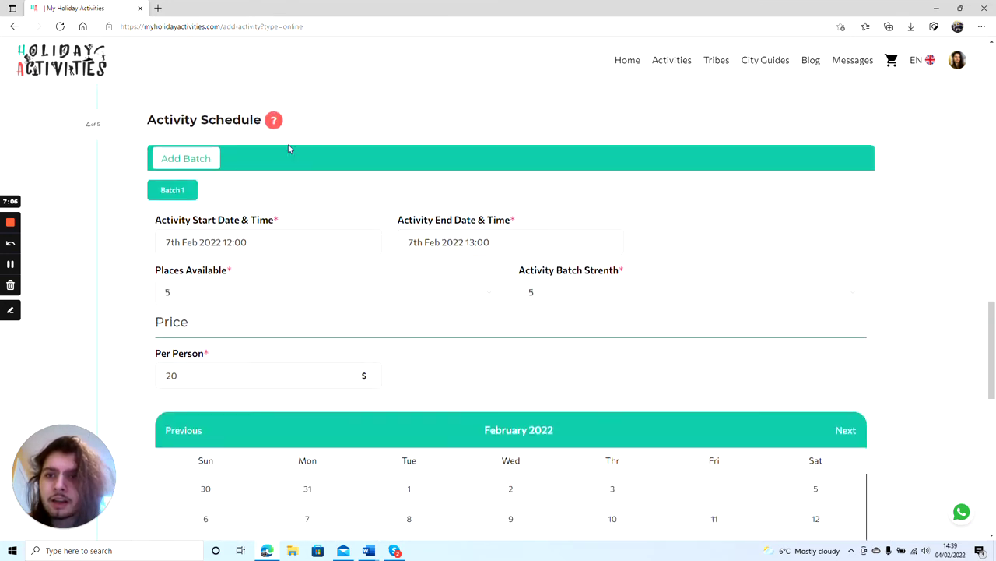
mouse_move(282, 130)
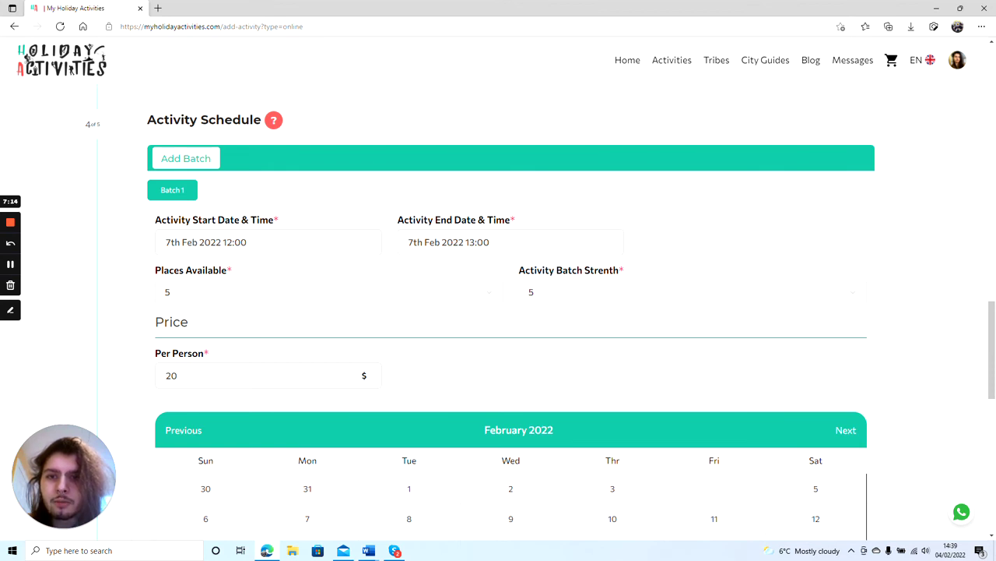
Check the date and time pickers for Batch 1's start, then review its places, batch strength, price and calendar.
left_click(337, 246)
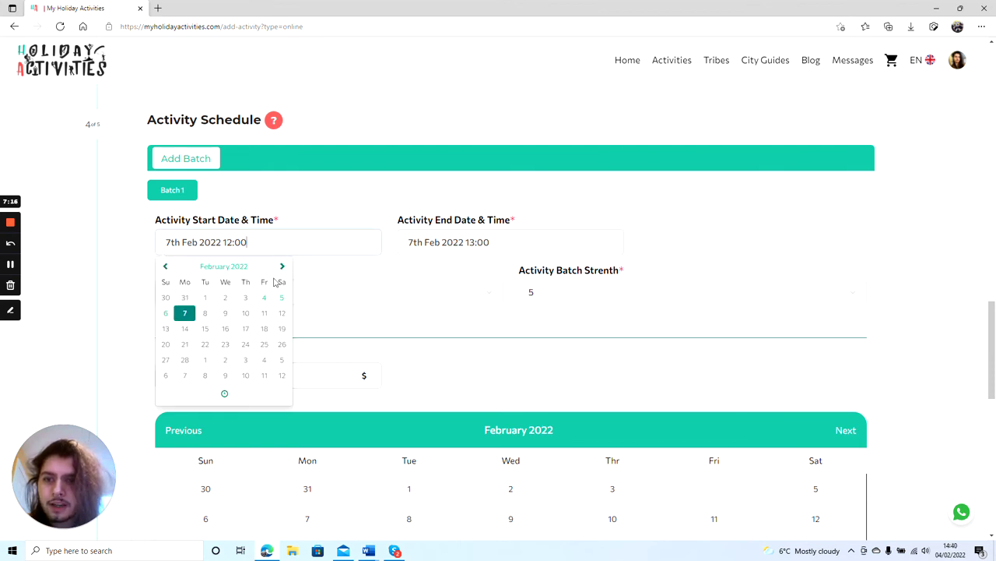
left_click(225, 395)
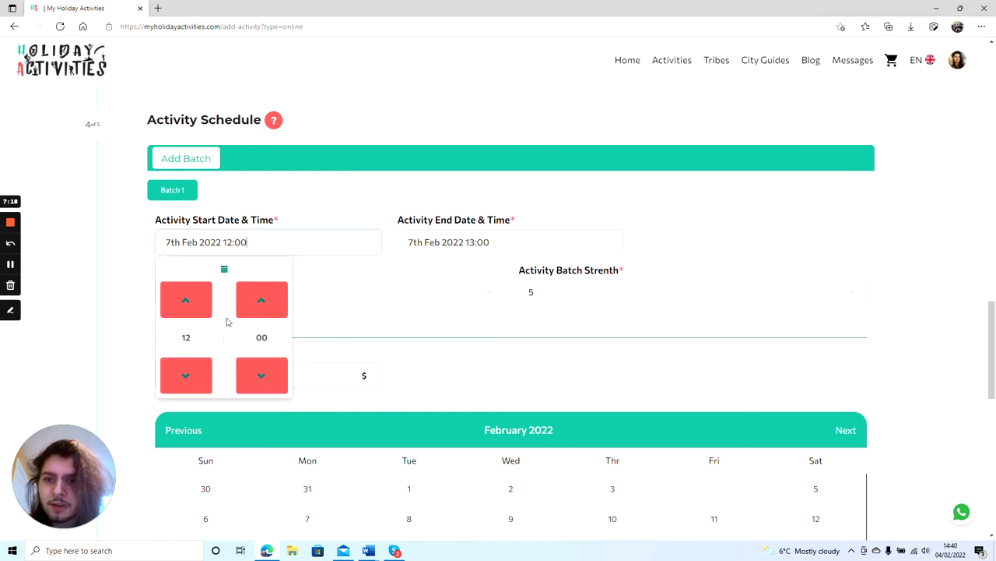
left_click(362, 273)
scroll(365, 272, "down", 1)
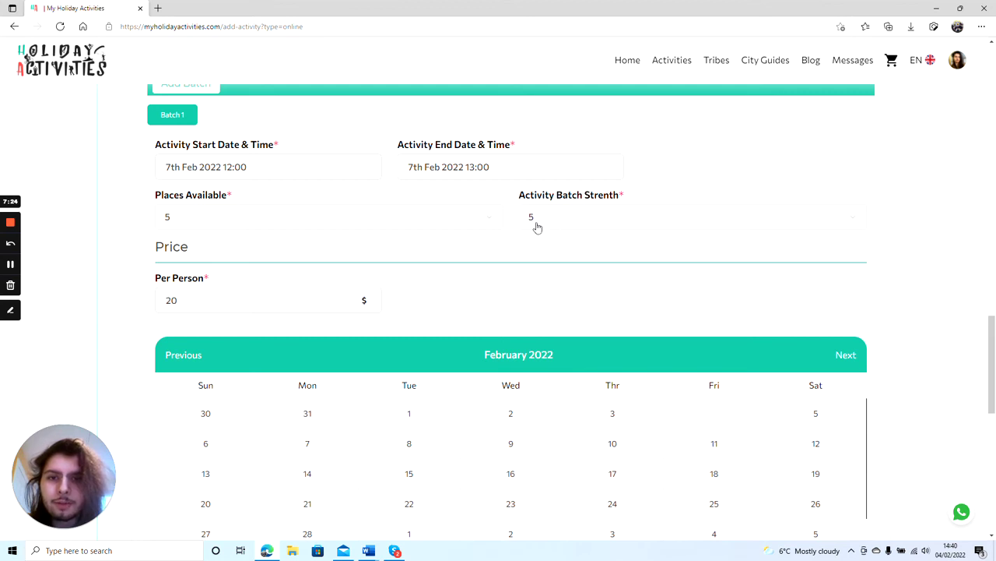
scroll(549, 217, "down", 1)
scroll(257, 197, "up", 1)
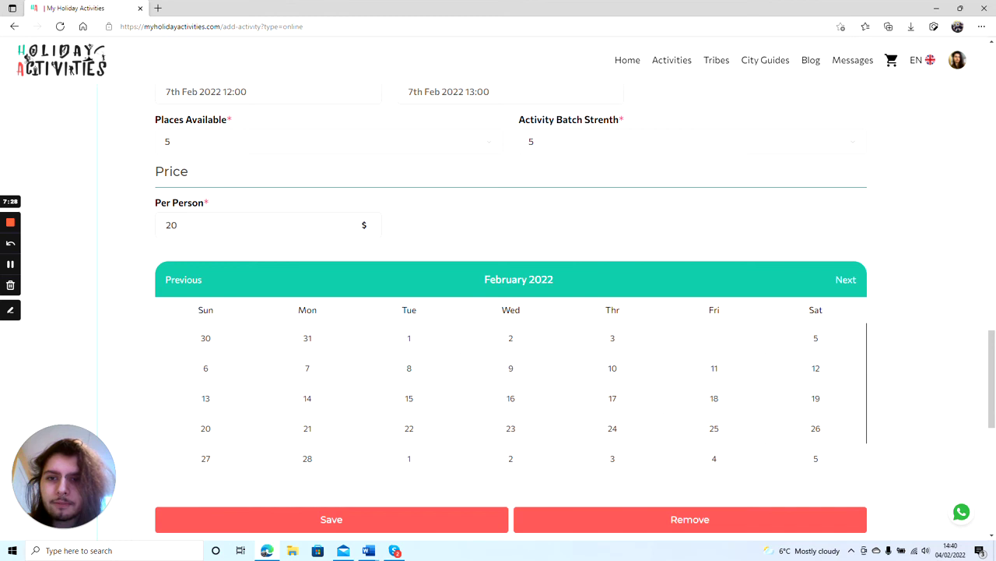
scroll(307, 312, "down", 1)
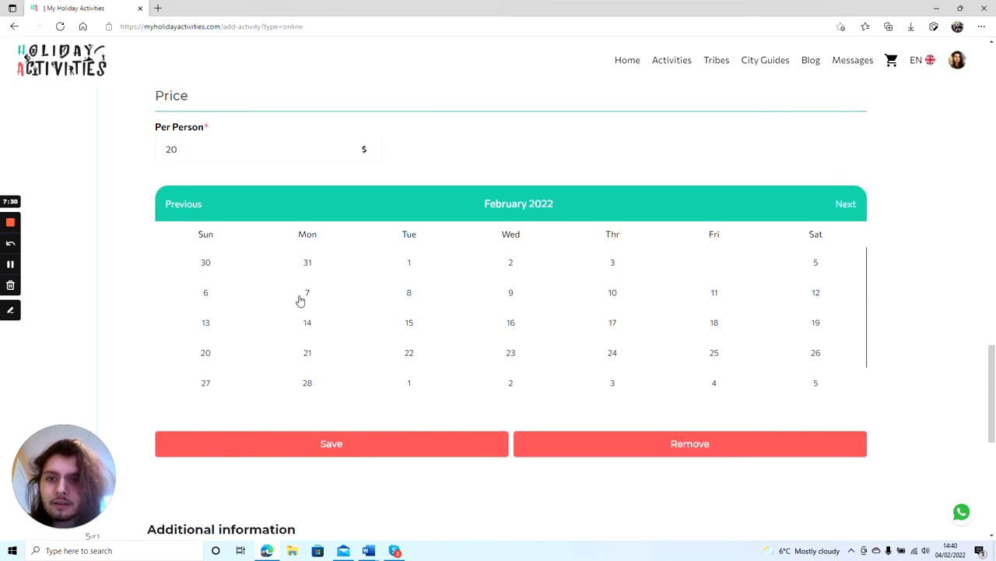
Save an itinerary for 7 February 2022 titled Oxford Hotspots Meeting, day Monday, 12:00 to 13:00, with image oip_2.jpg.
left_click(302, 296)
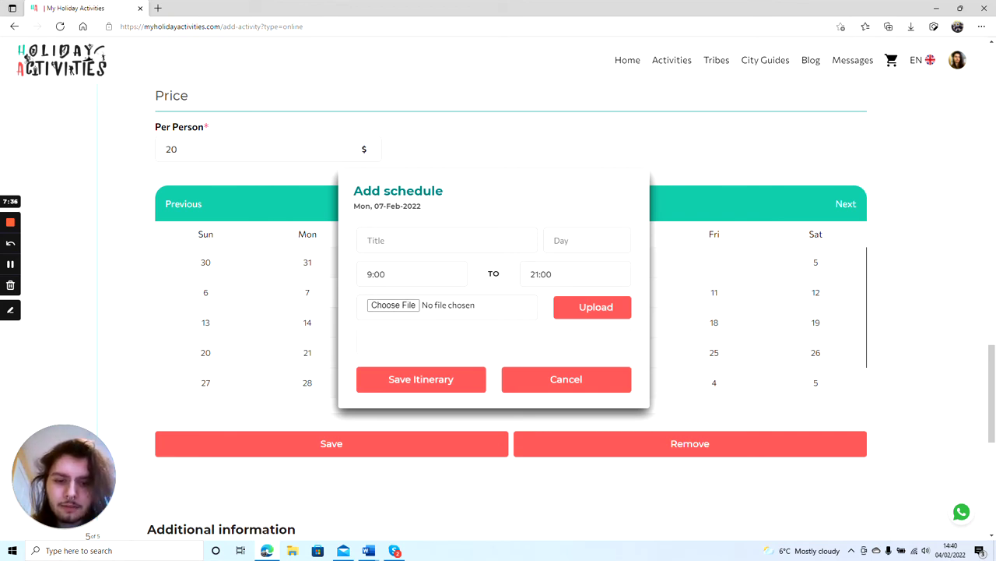
type("Ox")
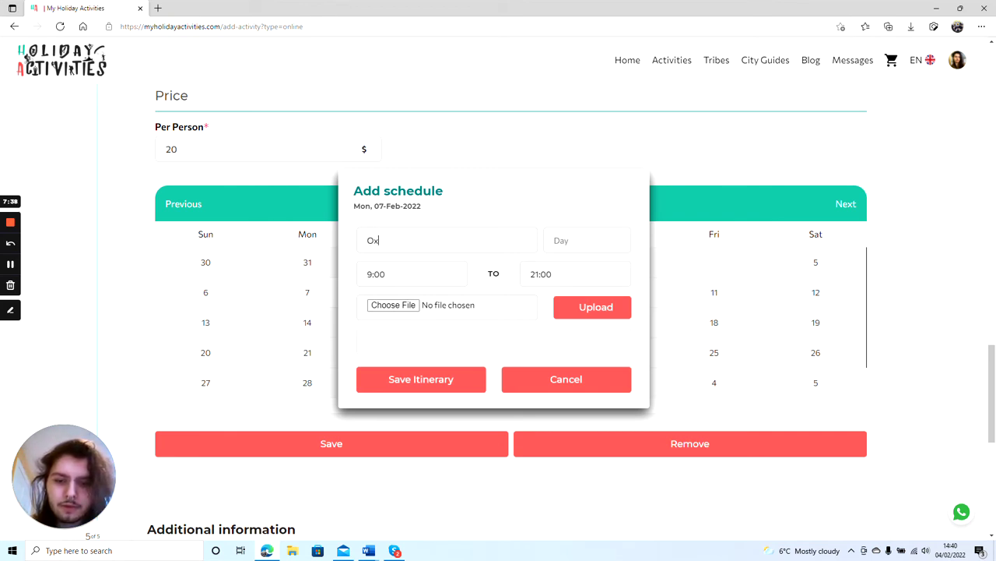
type("ford Hotspots ")
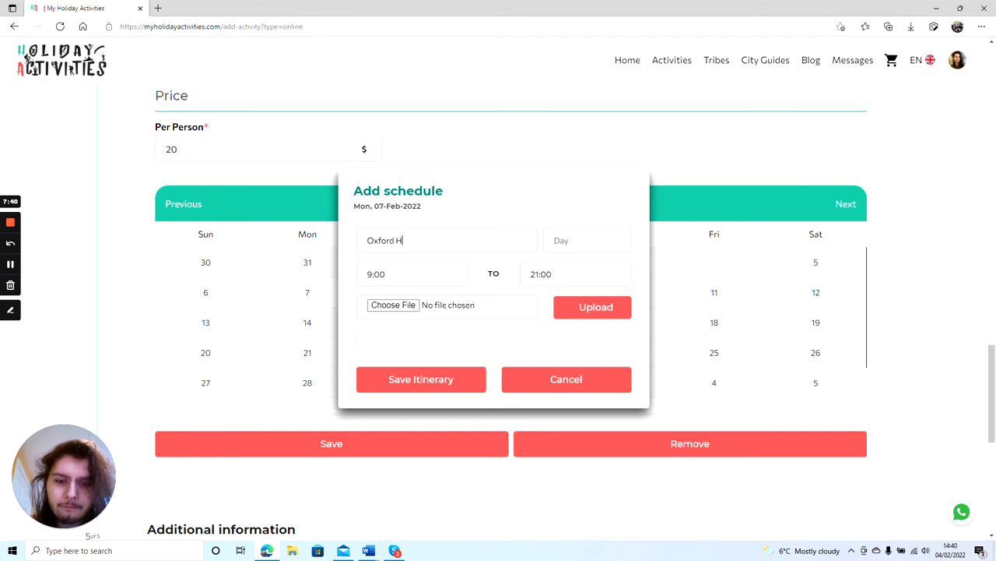
type("Meeting")
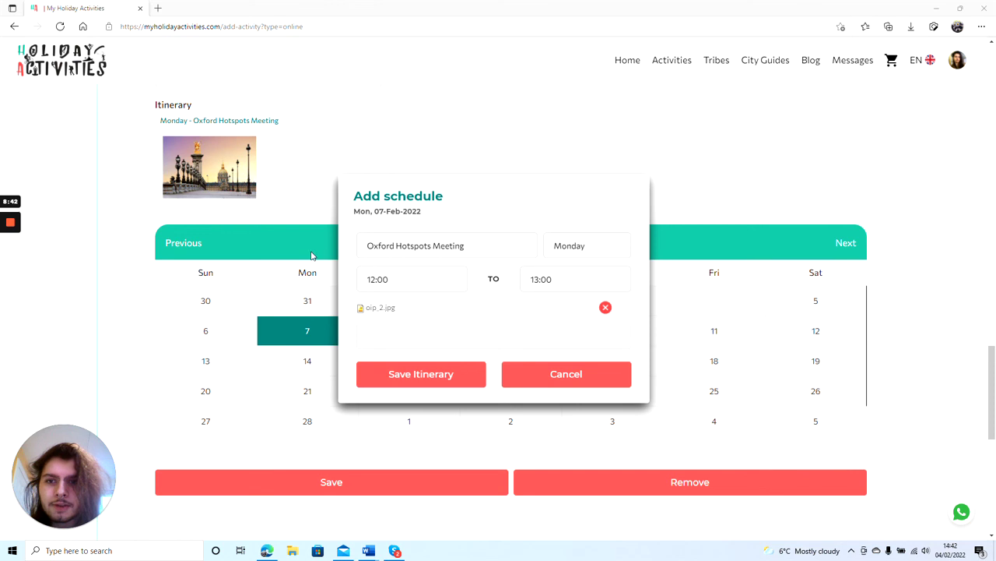
left_click(421, 375)
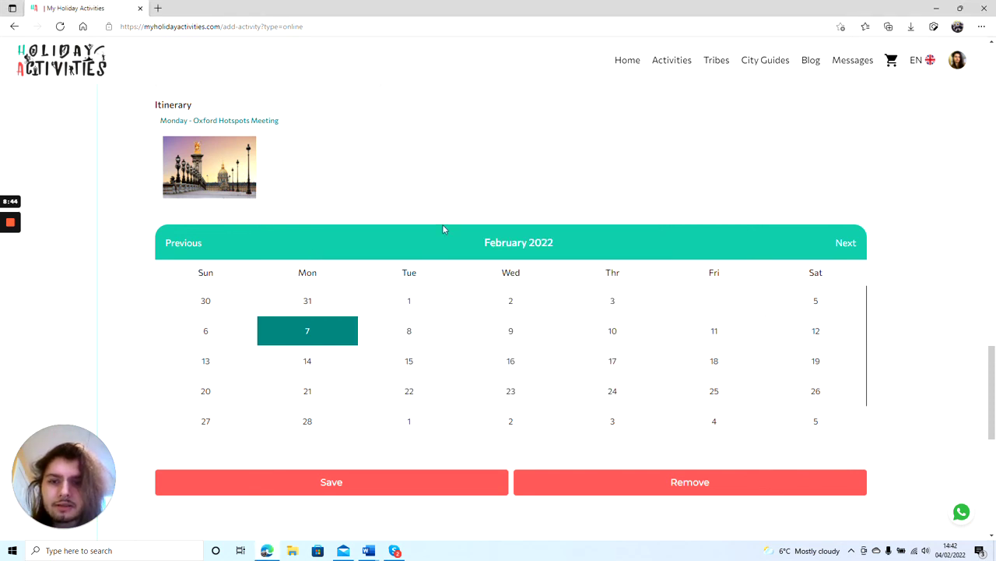
Save Batch 1 of the Activity Schedule and check its Monday itinerary above the calendar.
scroll(443, 228, "down", 4)
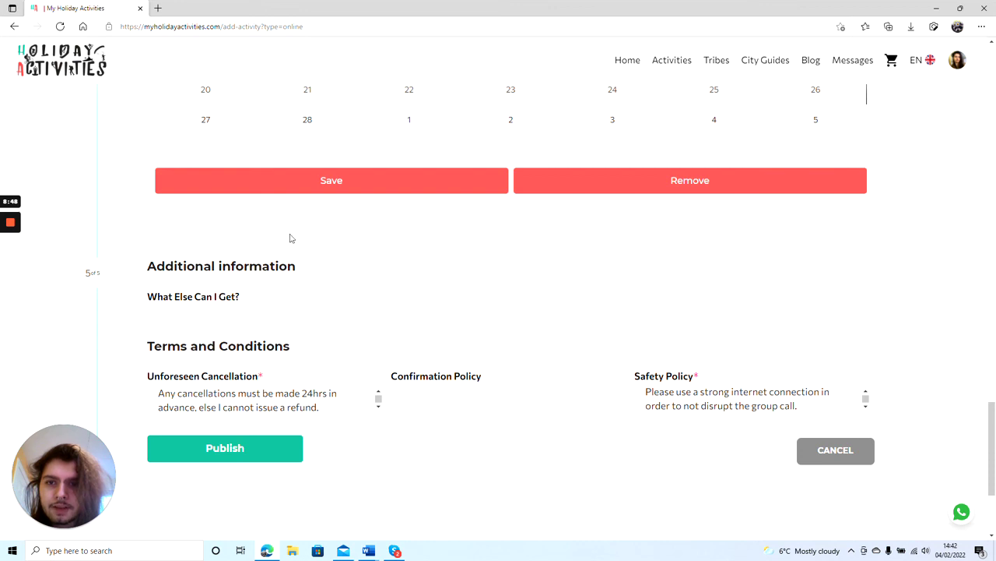
left_click(326, 183)
scroll(311, 265, "up", 4)
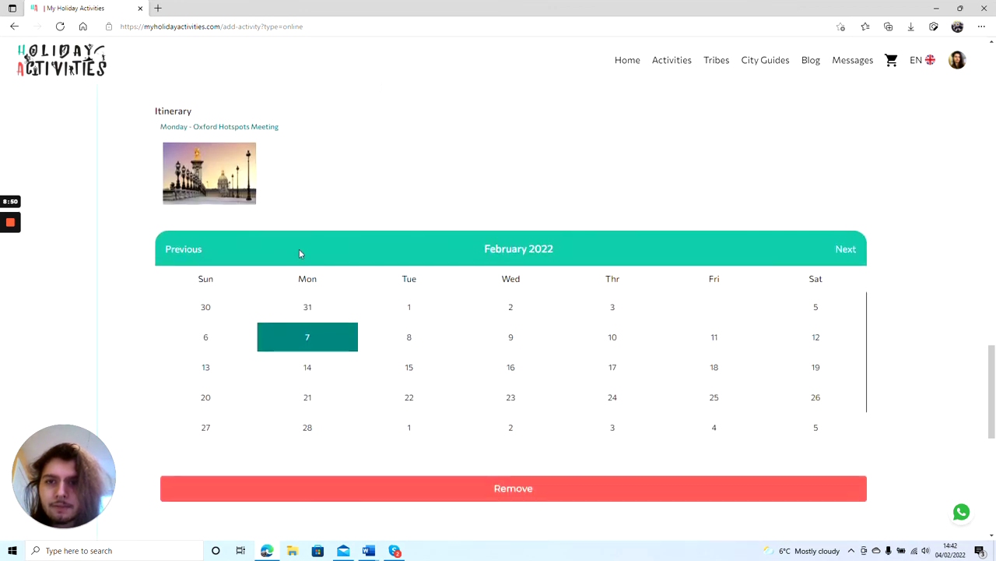
Review the Additional information and Terms and Conditions sections, then publish the online activity.
scroll(325, 200, "down", 3)
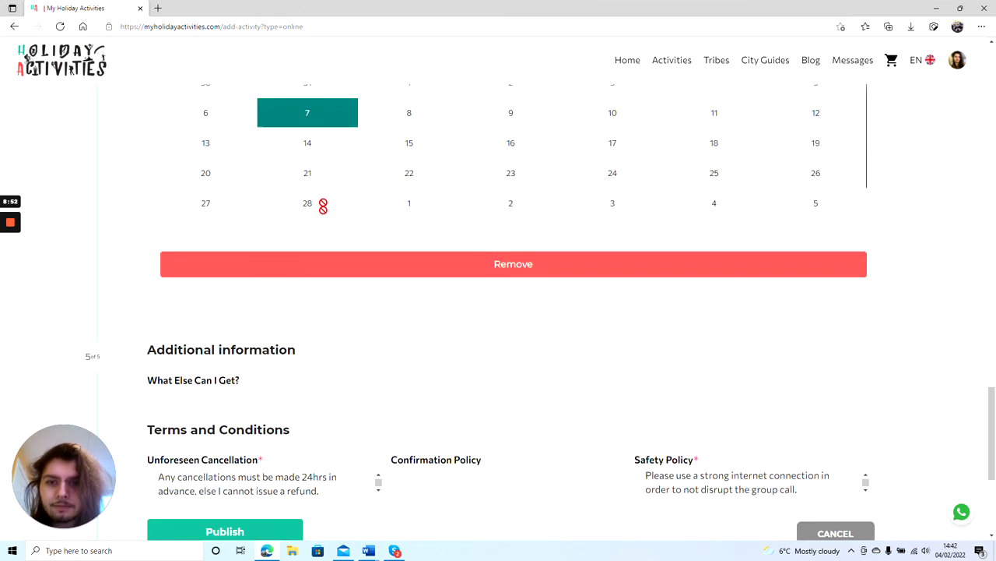
scroll(323, 201, "down", 3)
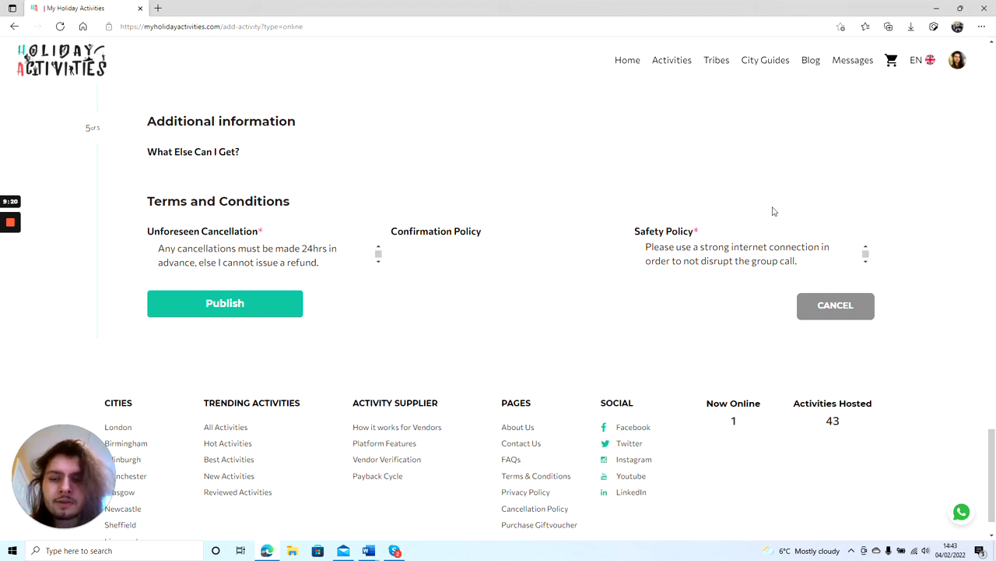
left_click(276, 305)
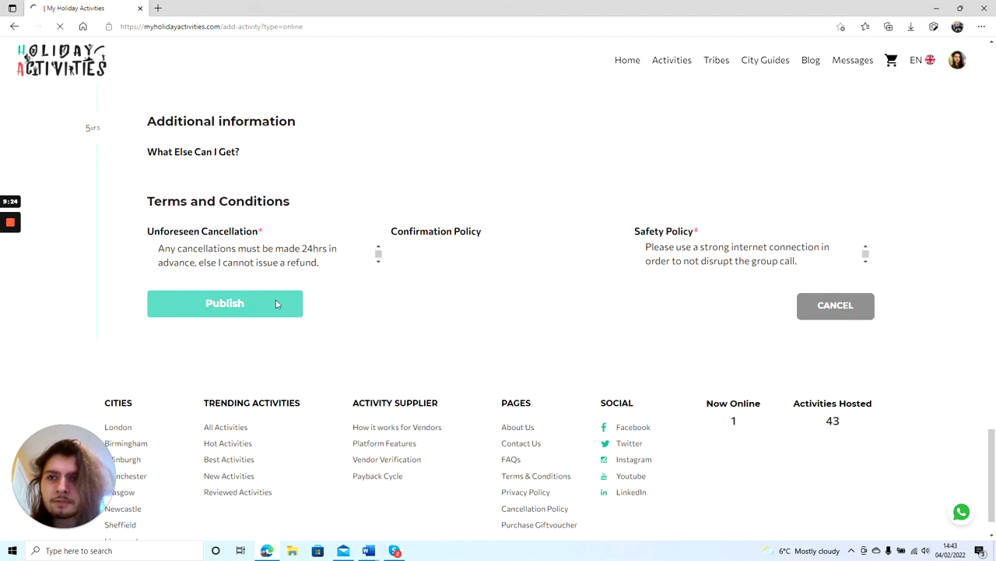